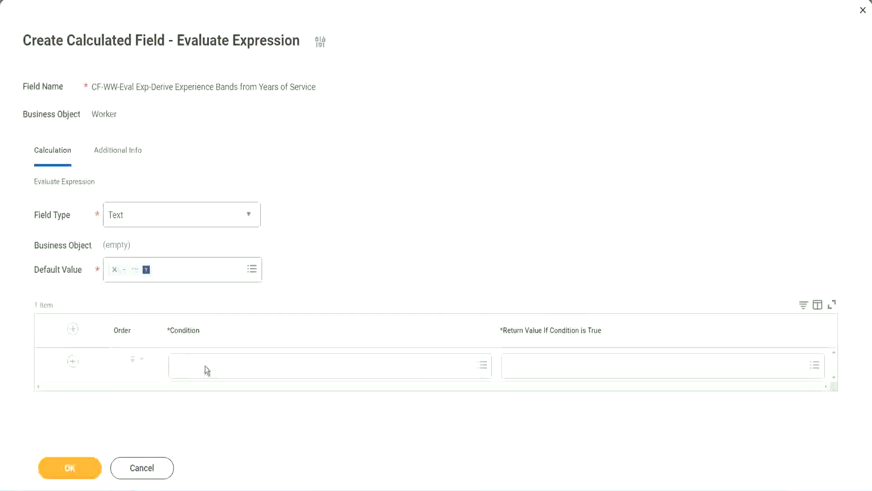
- Set the first row's condition to CF-WW-TF-Length of Service between 0 and 7 years, copying the field name from the Notepad++ notes
click(205, 366)
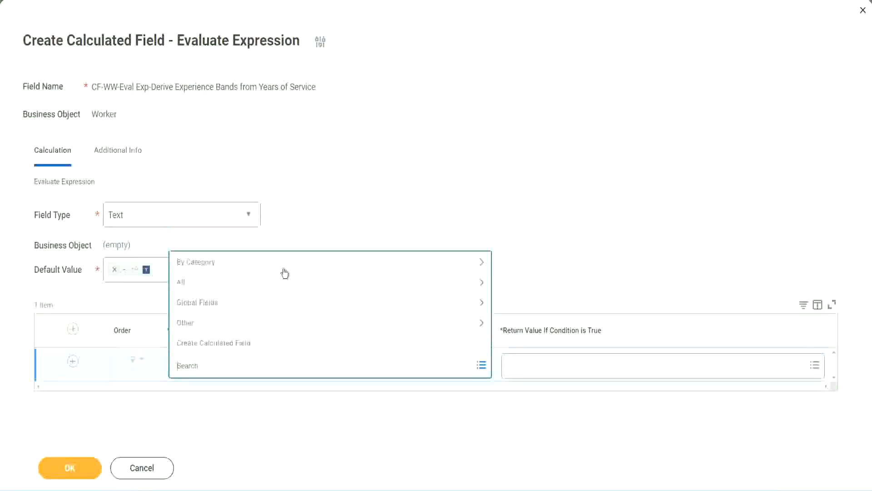
click(334, 207)
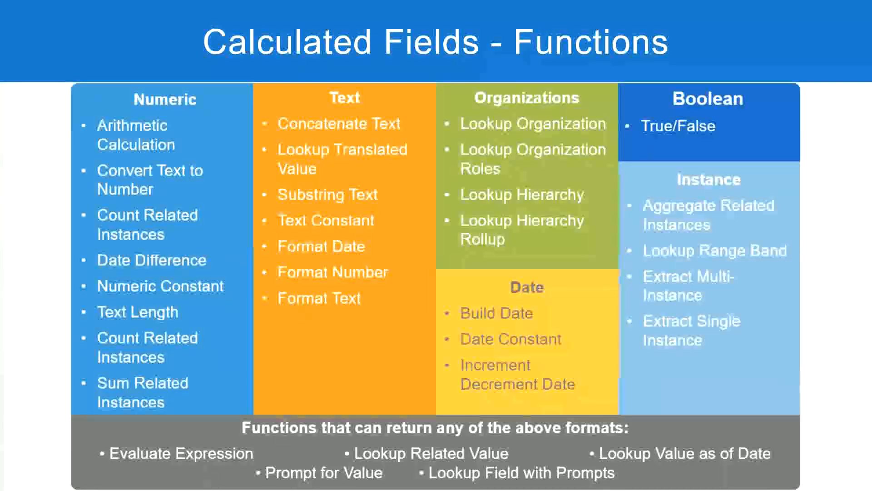
key(alt+Tab)
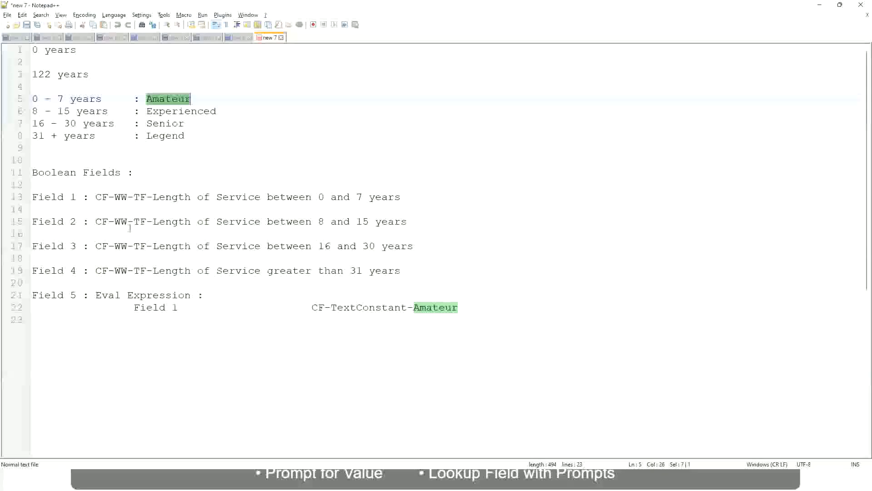
double_click(100, 197)
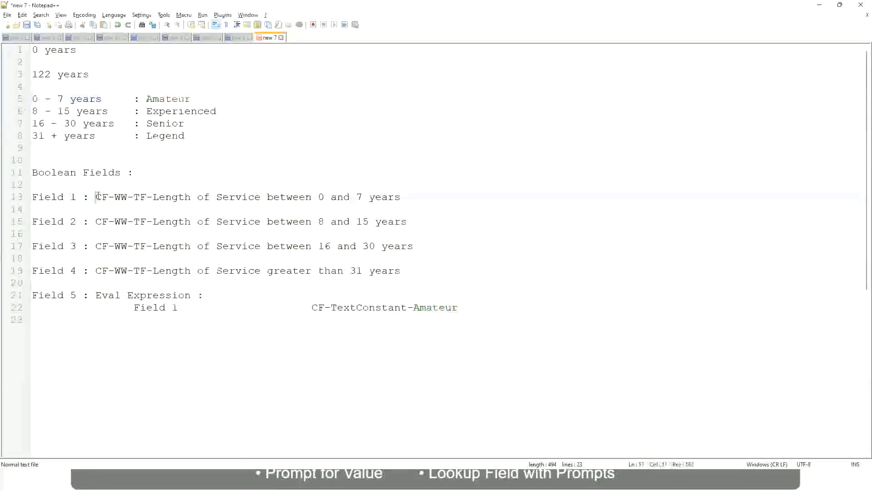
drag(151, 198, 401, 201)
key(ctrl+c)
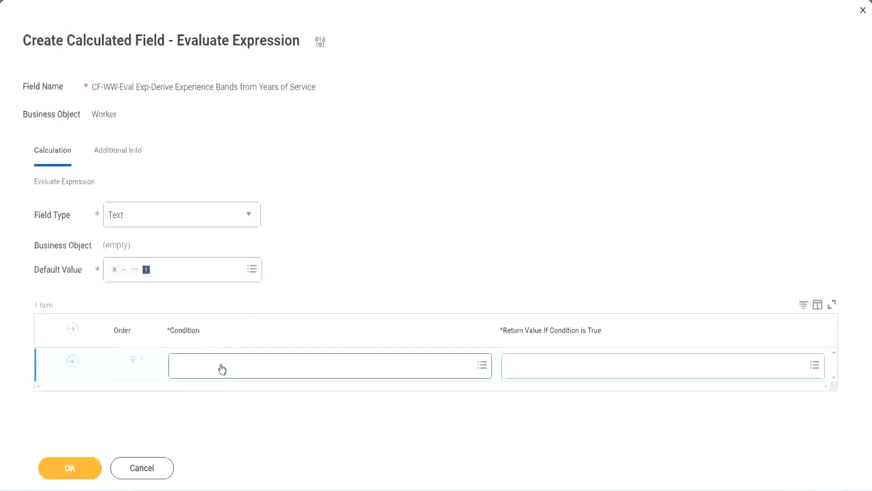
click(222, 369)
key(ctrl+v)
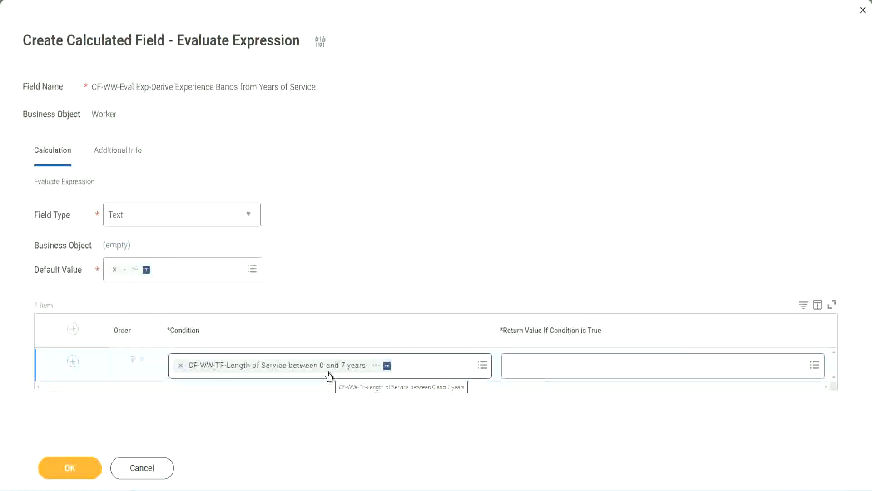
- Search the first row's return value choices for "Amaterue"
click(568, 373)
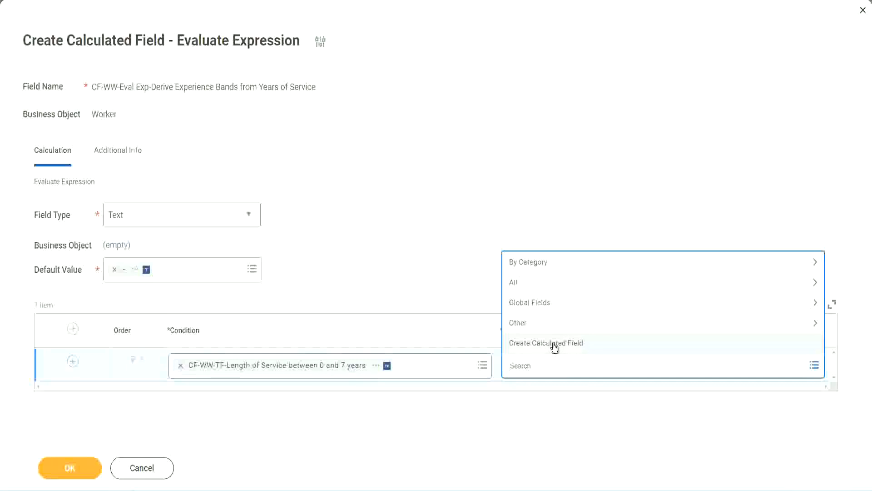
click(506, 225)
click(523, 368)
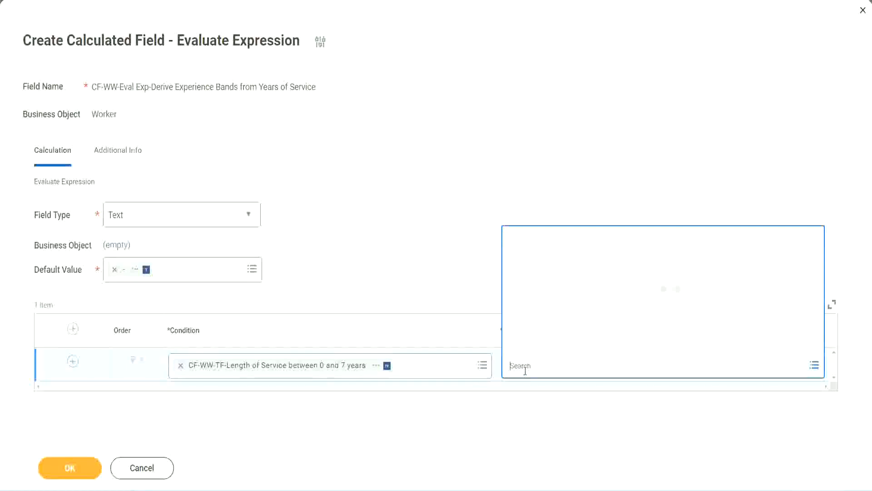
text(Amaterue)
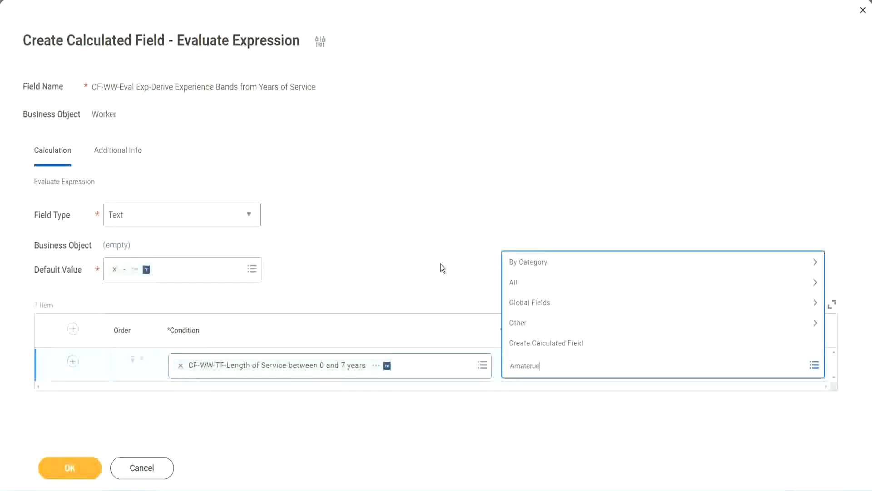
key(Return)
click(549, 368)
click(440, 268)
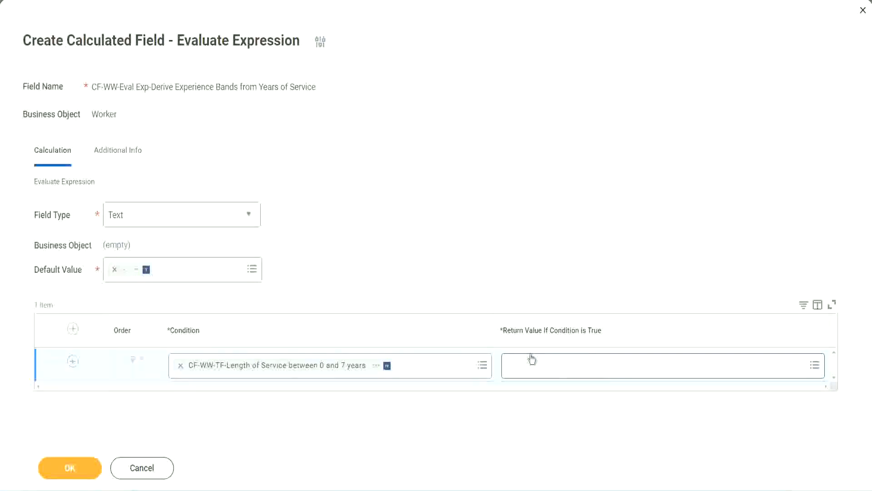
- Start a new calculated field for the first row's return value and name it CF-WW-TC-Amateur
click(565, 365)
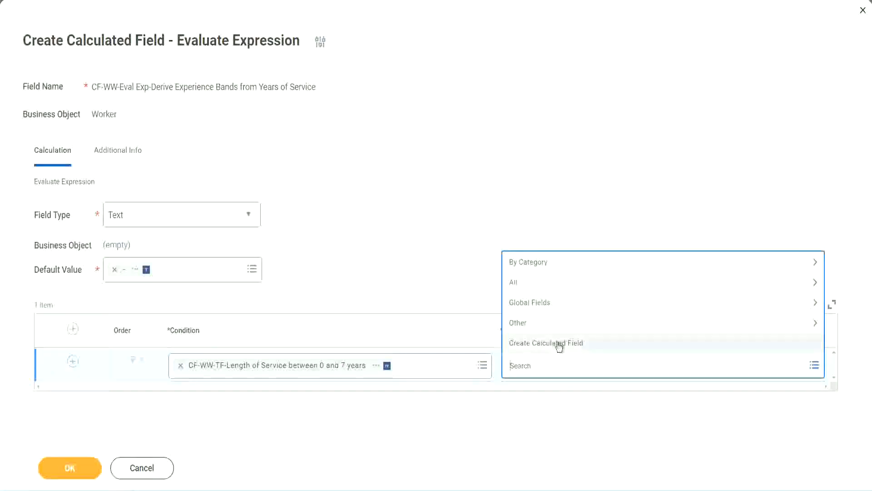
click(560, 346)
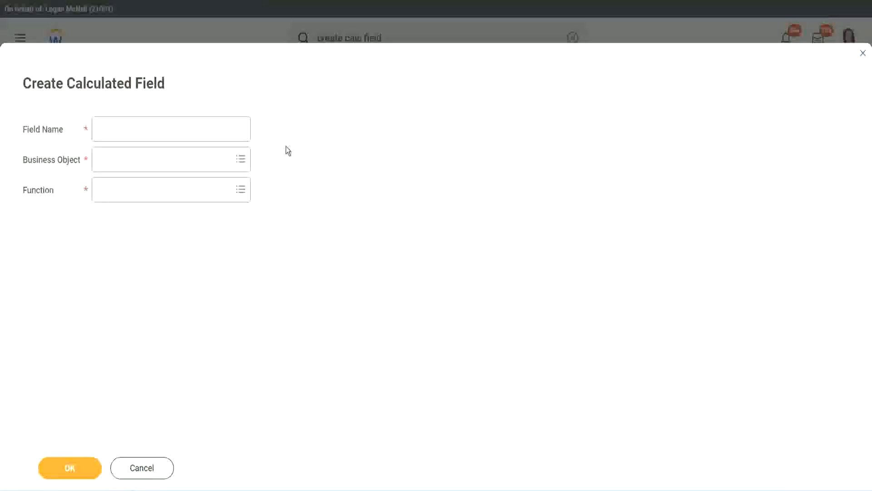
click(108, 130)
text(CF)
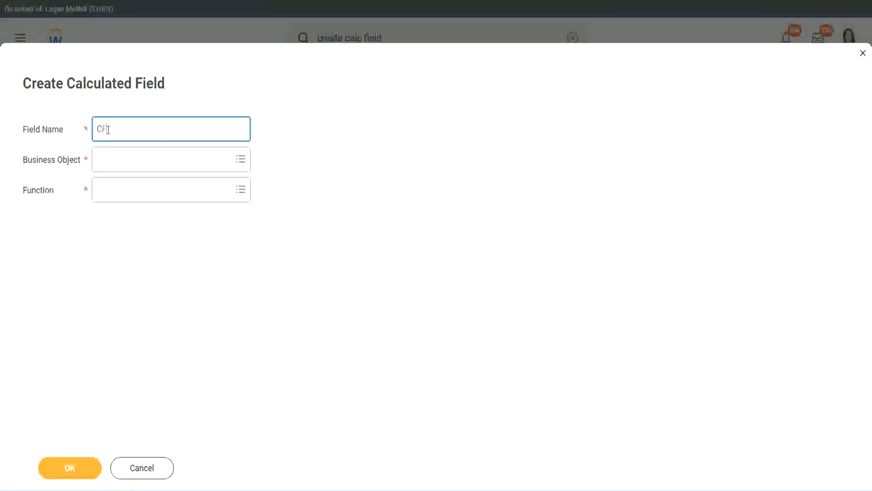
text(_TC)
text(-Am)
text(ateur)
click(109, 128)
text(WW)
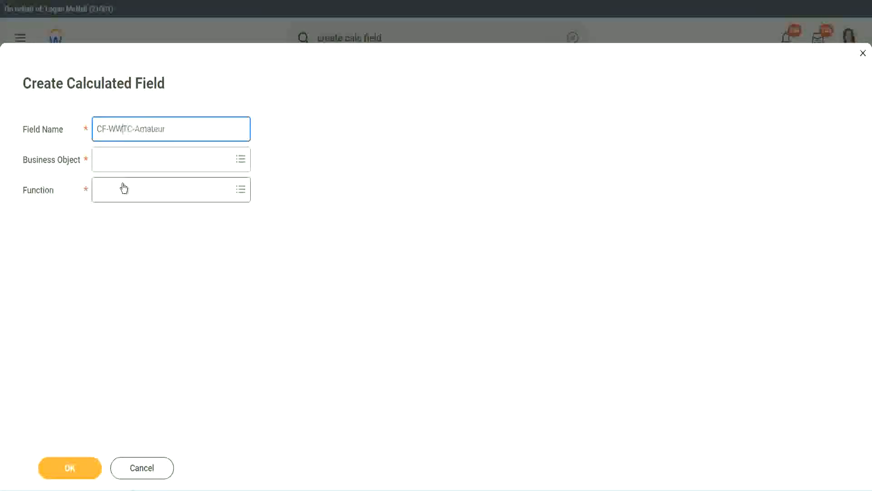
text(-)
- Set the new calculated field's business object to Global
click(123, 159)
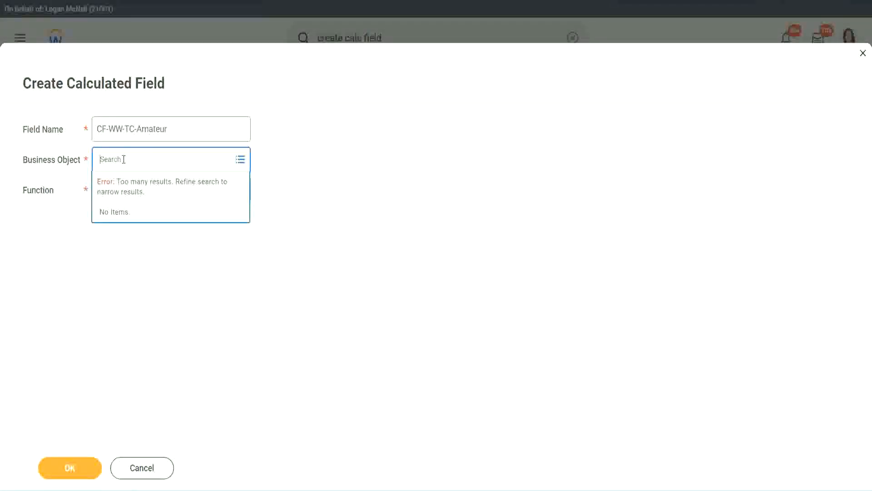
text(worker)
key(BackSpace)
key(BackSpace)
key(BackSpace)
key(BackSpace)
key(BackSpace)
key(BackSpace)
text(global)
key(Return)
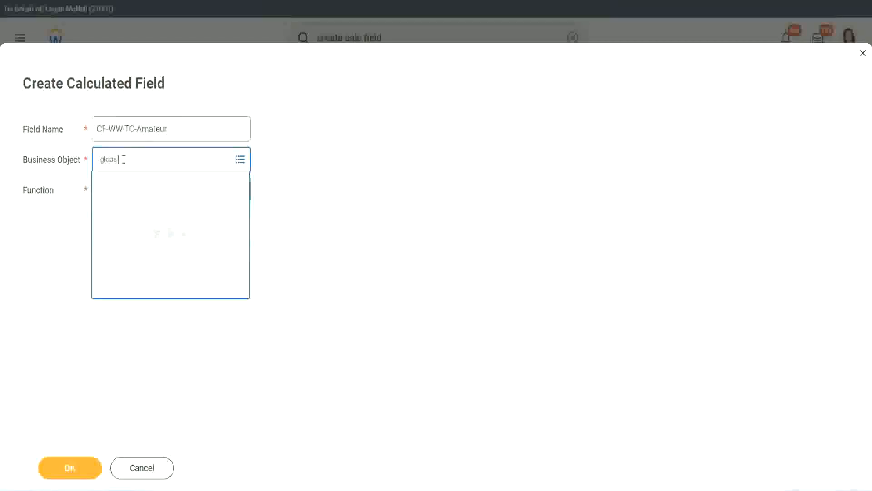
click(136, 213)
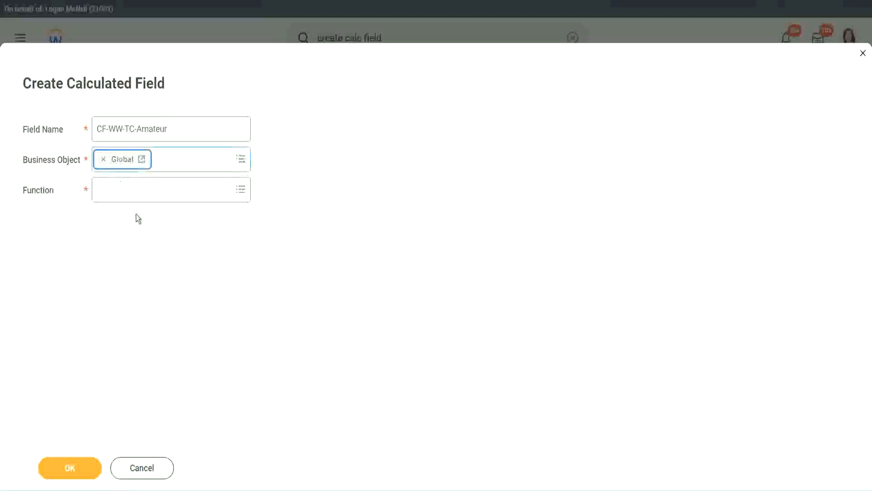
drag(174, 128, 29, 86)
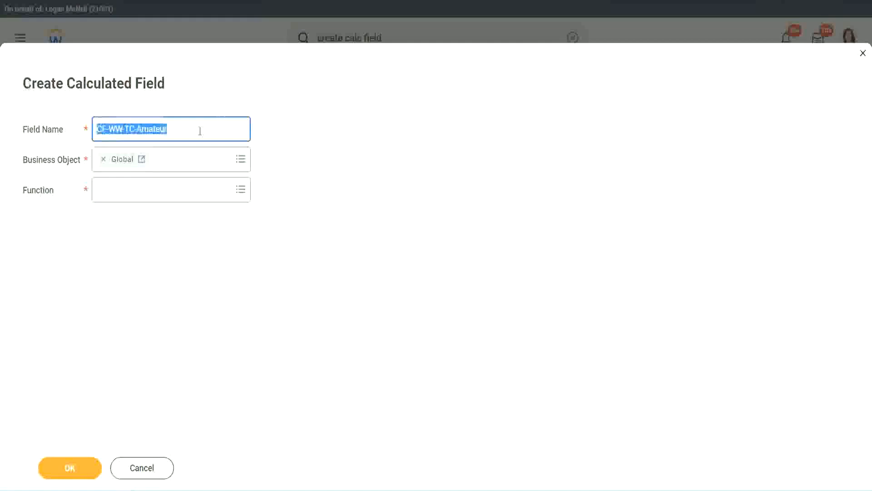
click(189, 131)
double_click(172, 128)
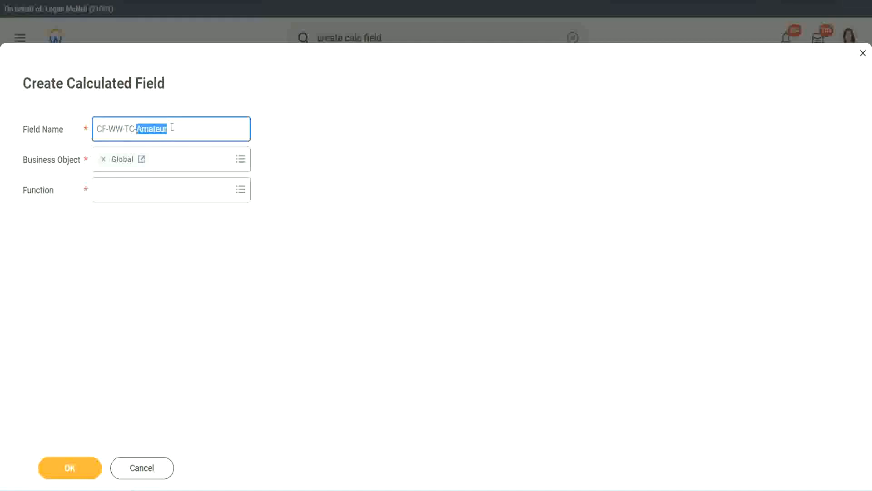
click(181, 127)
double_click(163, 131)
- Choose Text Constant as the new field's function and continue to its calculation settings
click(121, 190)
text(text c)
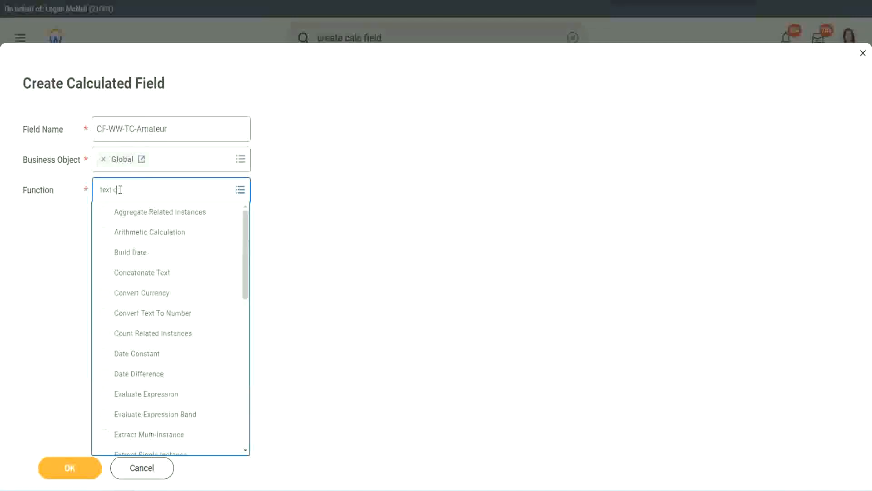
text(onst)
key(Return)
click(73, 475)
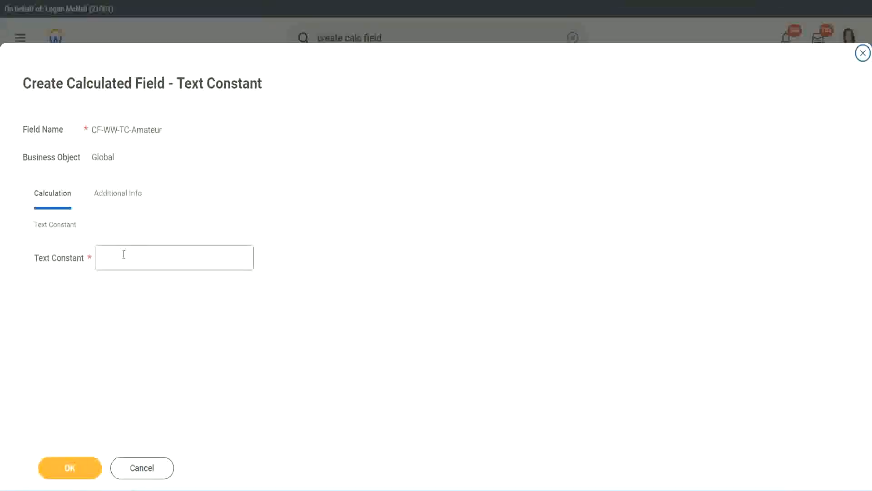
- Set the text constant to Amateur and save the field as the first row's return value
click(144, 257)
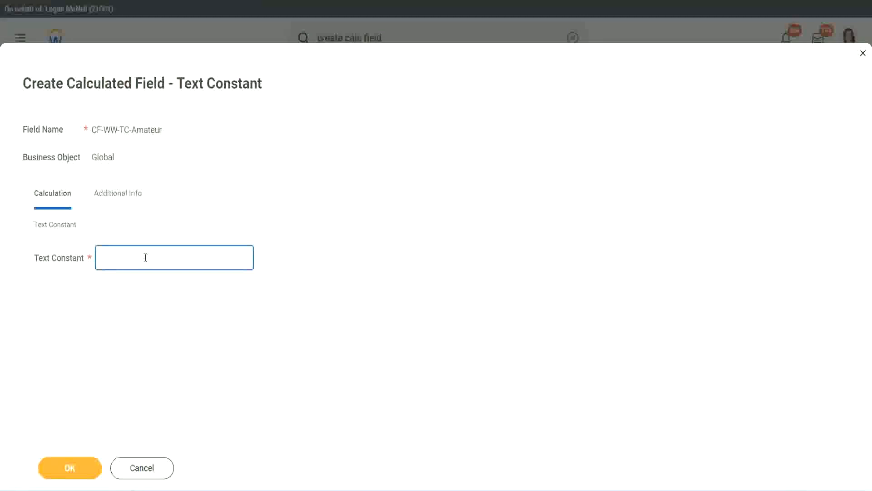
text(Amateur)
click(67, 470)
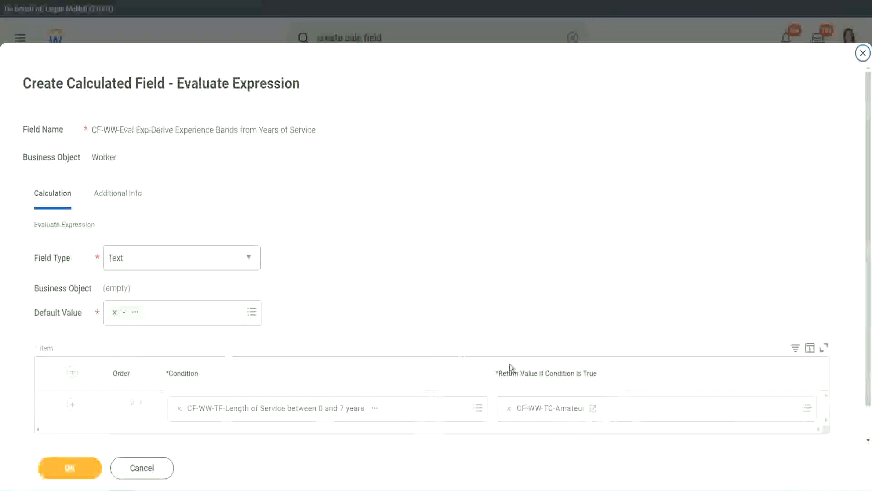
right_click(542, 412)
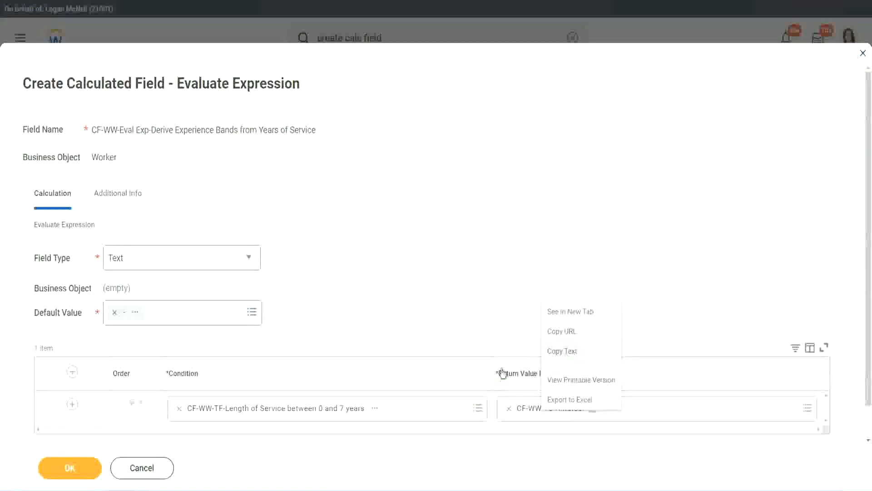
click(541, 413)
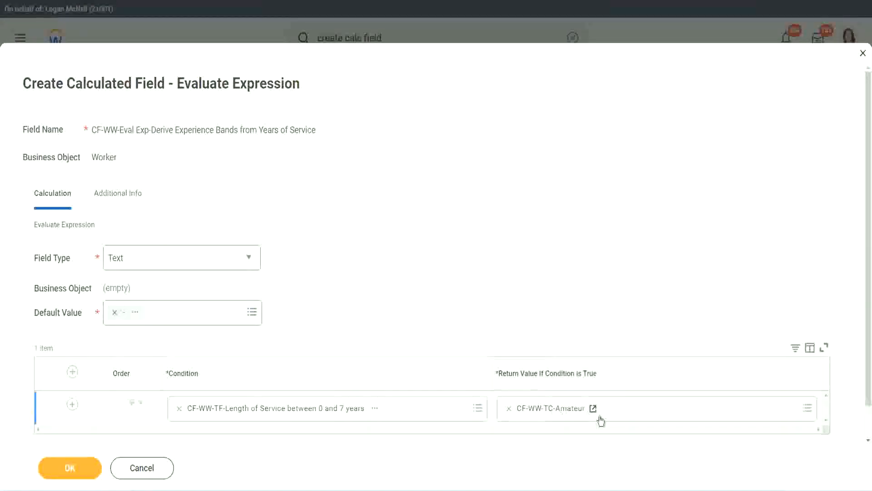
- Add three more condition rows below the first one in the Evaluate Expression table
click(61, 418)
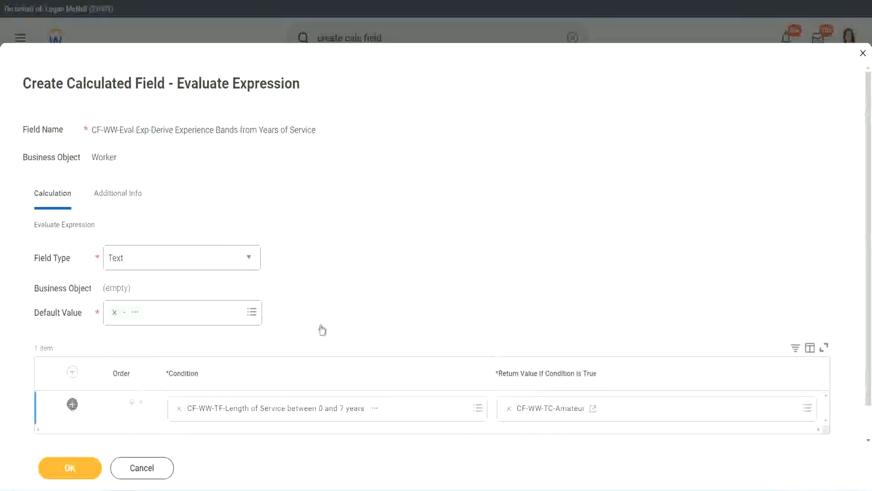
scroll(341, 315, down, 2)
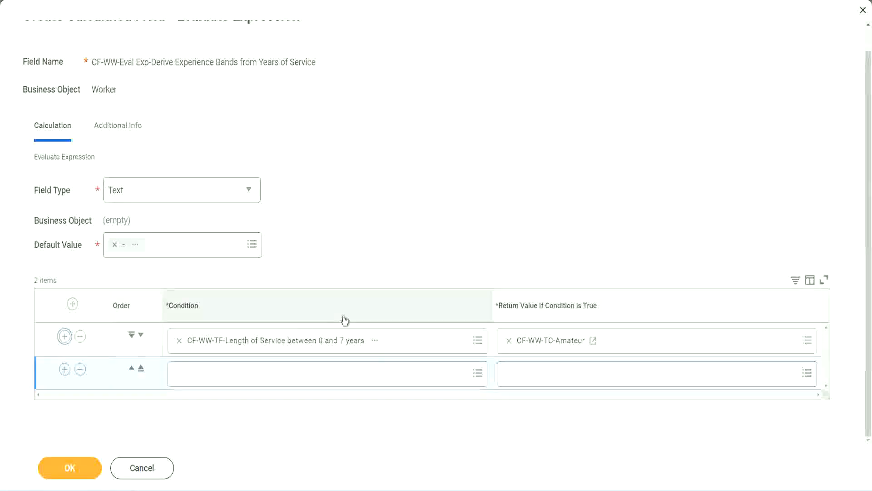
click(65, 368)
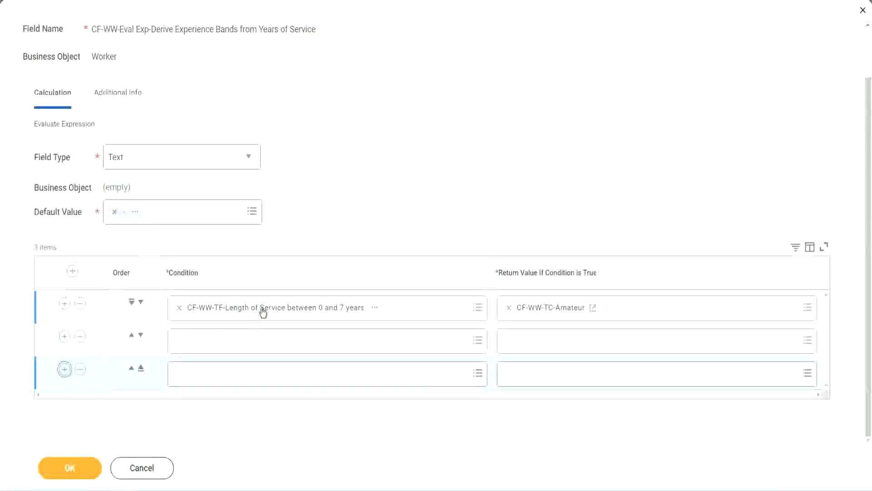
- Set the second row's condition to CF-WW-TF-Length of Service between 8 and 15 years
click(215, 344)
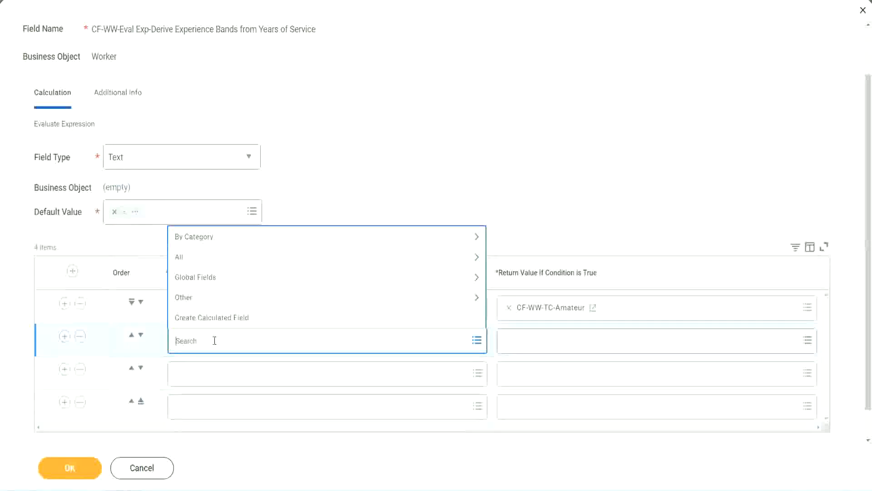
text(cf-ww)
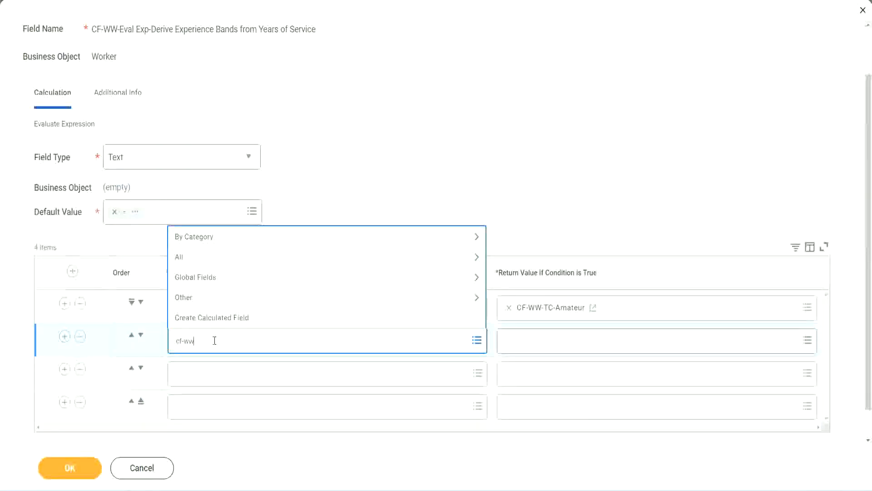
text(-tf)
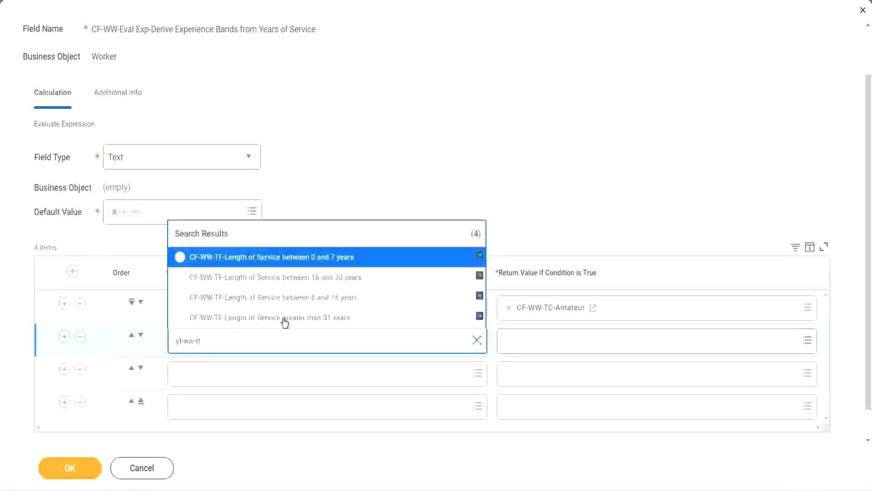
click(336, 298)
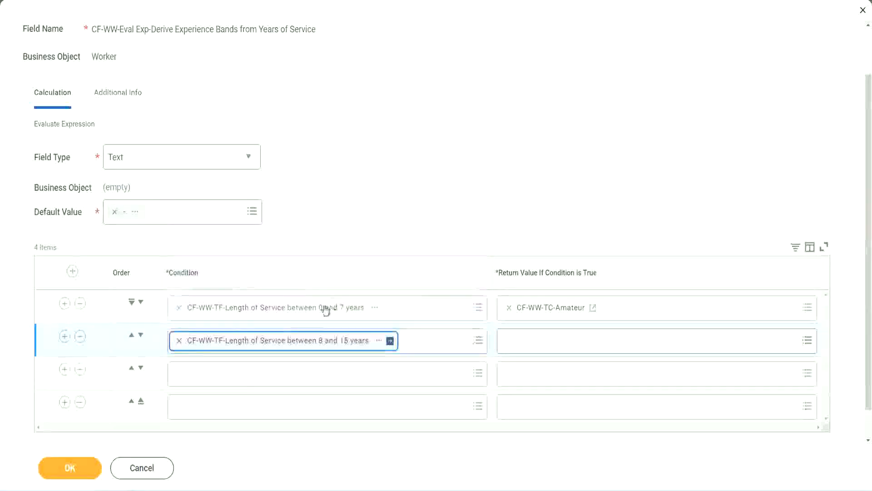
- Set the third row's condition to CF-WW-TF-Length of Service between 16 and 30 years
click(220, 373)
text(cf)
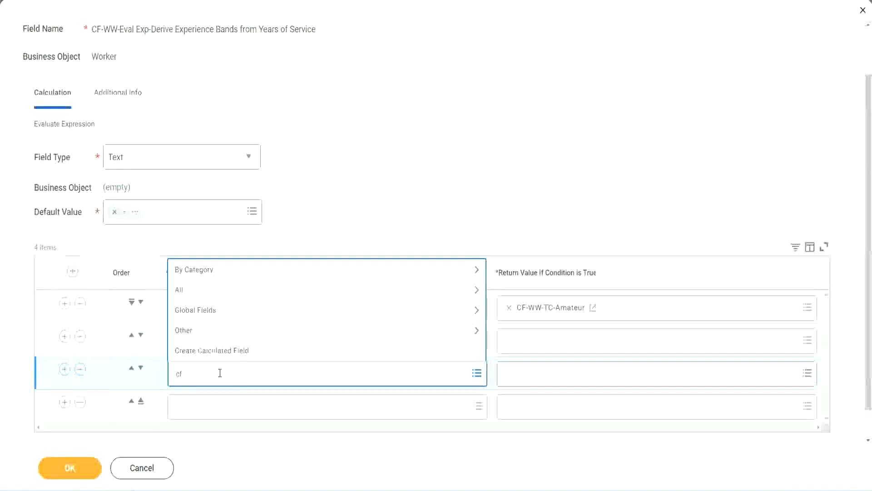
text(-ww-tc)
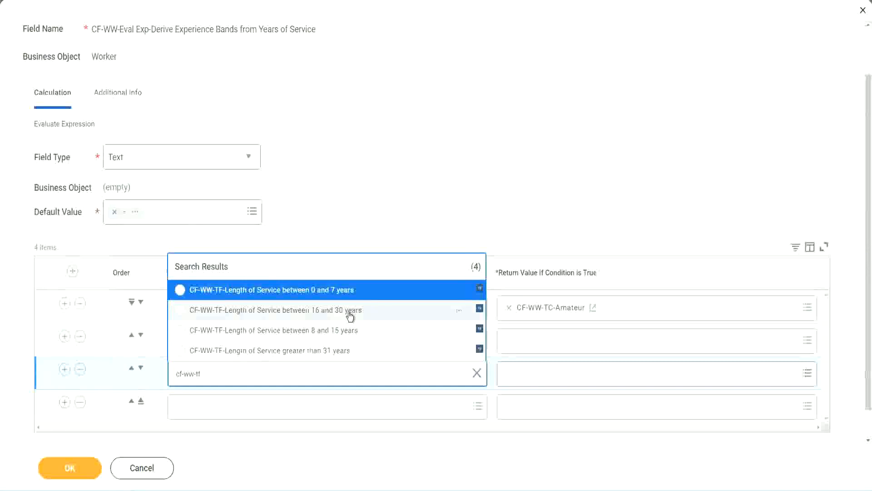
click(351, 315)
- Set the fourth row's condition to CF-WW-TF-Length of Service greater than 31 years
click(206, 408)
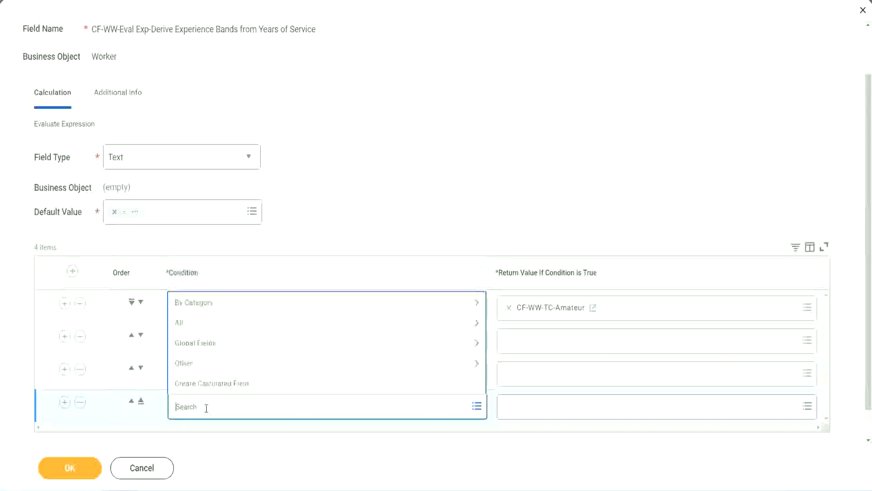
text(cf-ww)
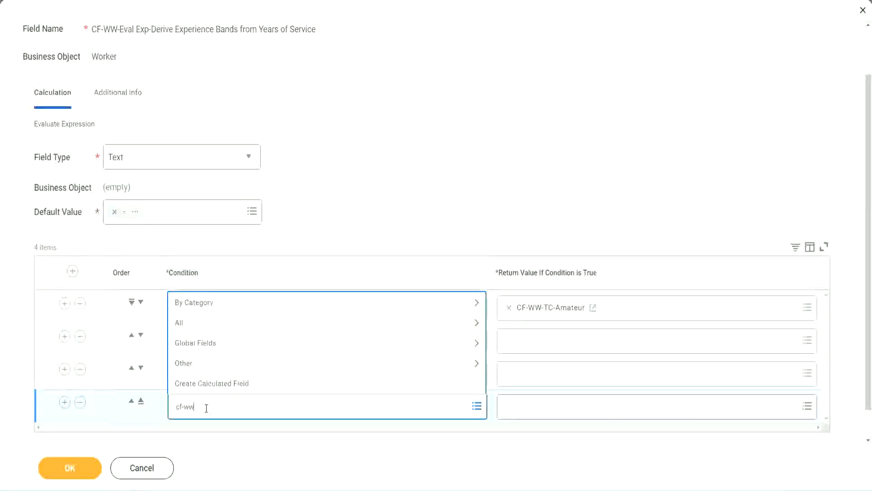
text( tf 31)
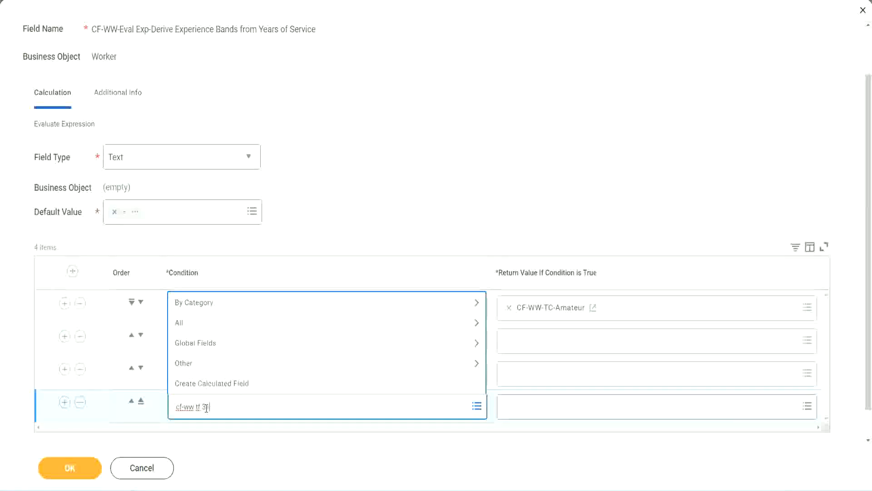
key(Return)
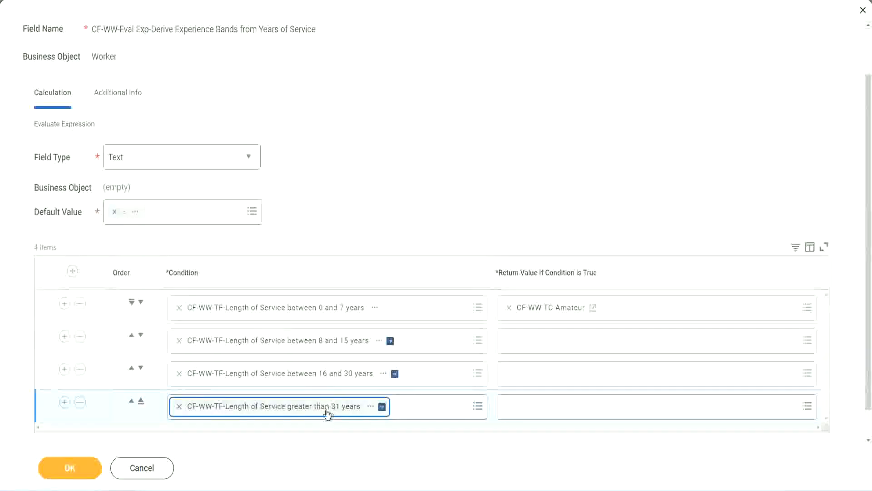
click(391, 188)
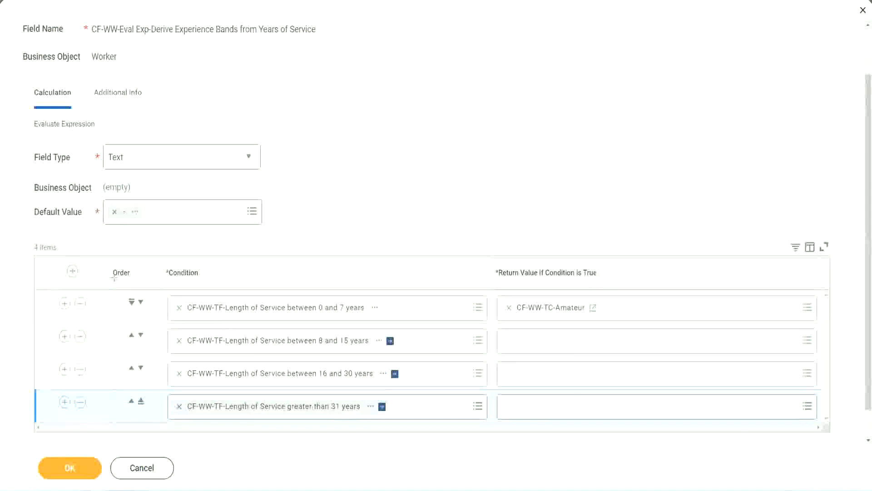
- Try moving the 8 to 15 years condition row above the 0 to 7 years row
drag(97, 266, 97, 359)
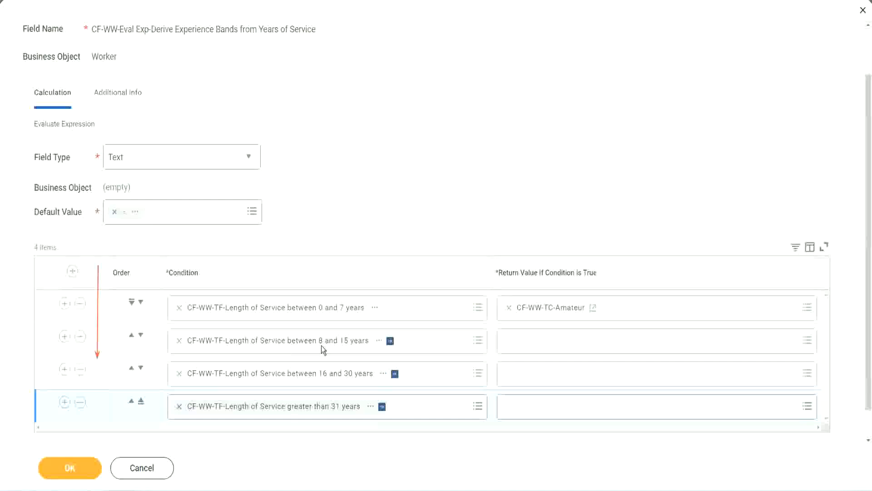
click(132, 336)
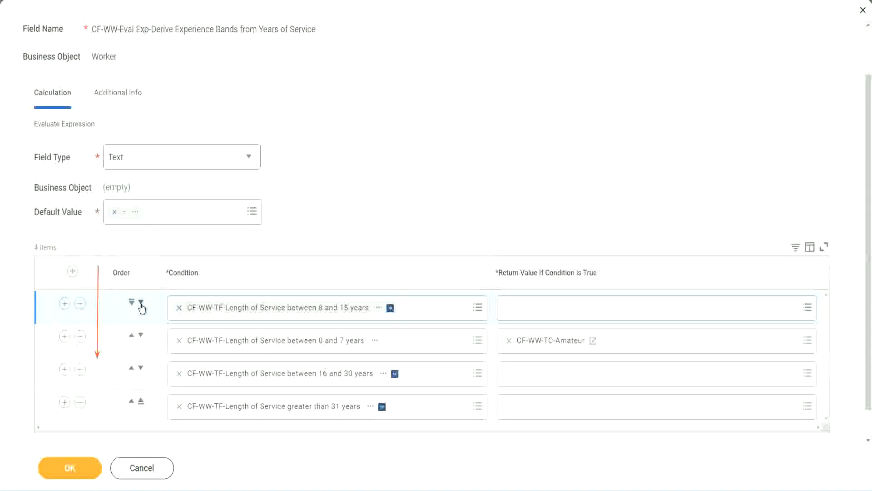
click(141, 302)
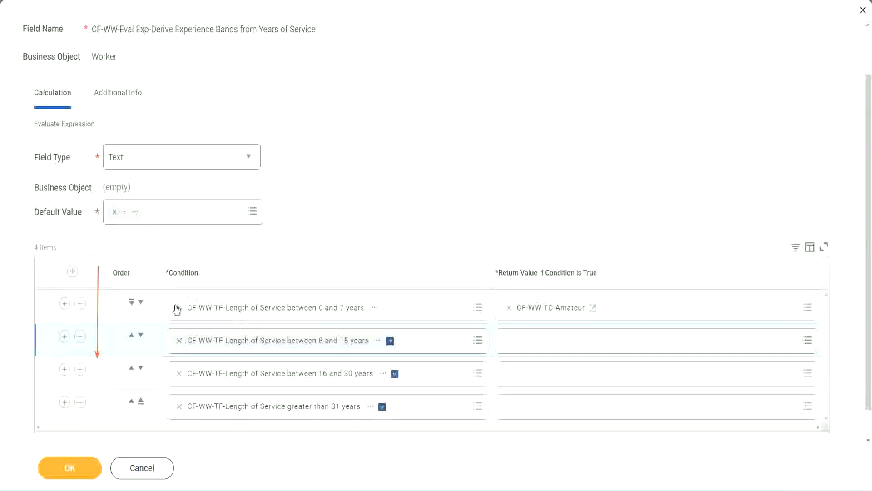
click(132, 335)
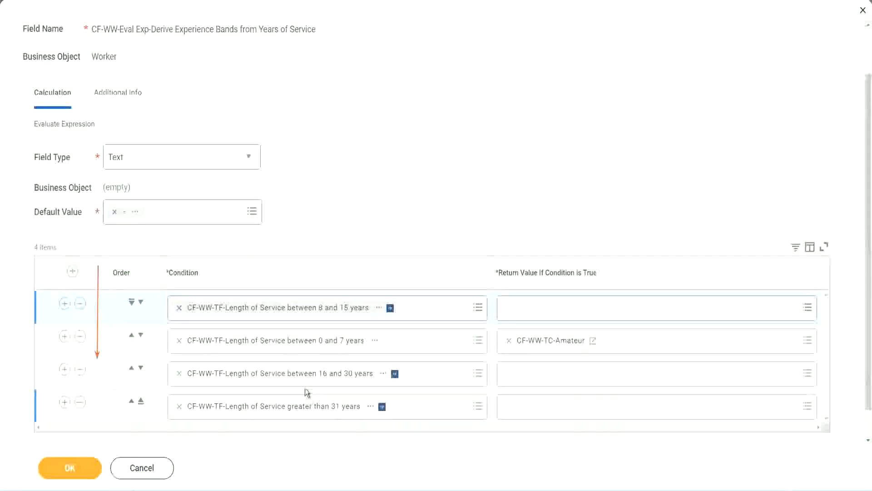
- Copy the text of the CF-WW-TC-Amateur return value and move the 8 to 15 years condition back to the second row
right_click(553, 347)
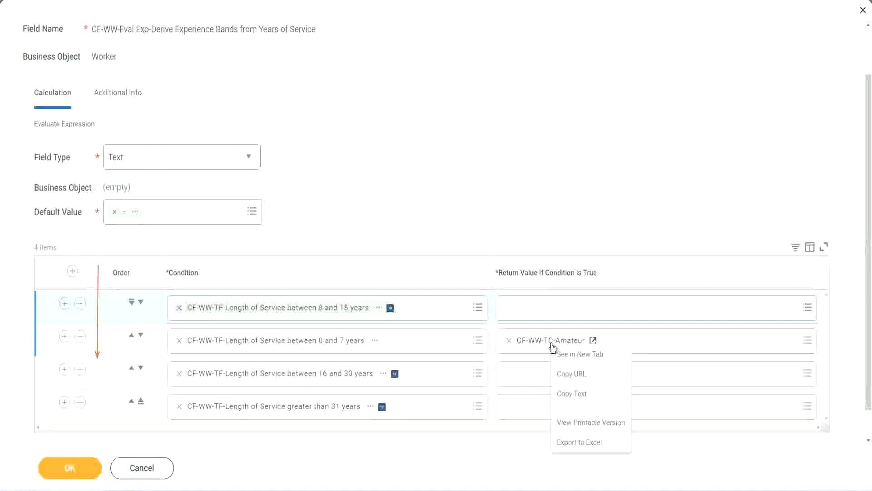
click(576, 397)
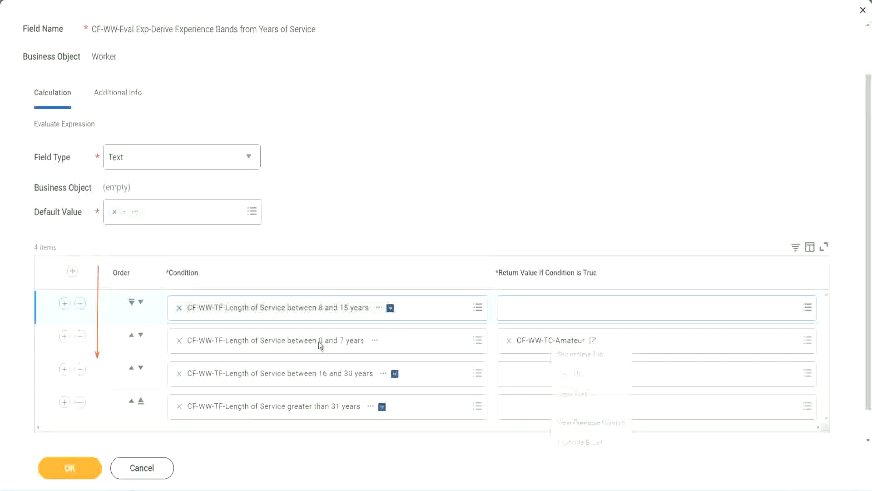
click(140, 301)
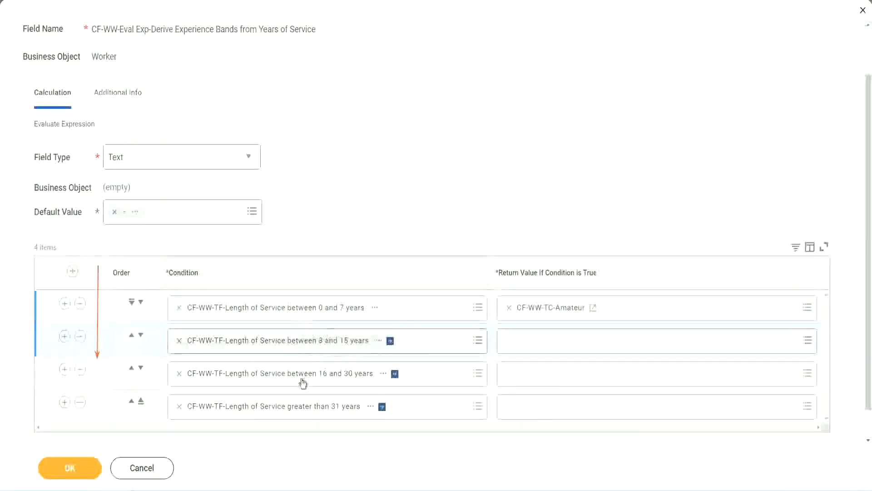
- Create a calculated field named CF-WW-TC-Experienced for the second row's return value, with business object Global and function Text Constant
click(512, 341)
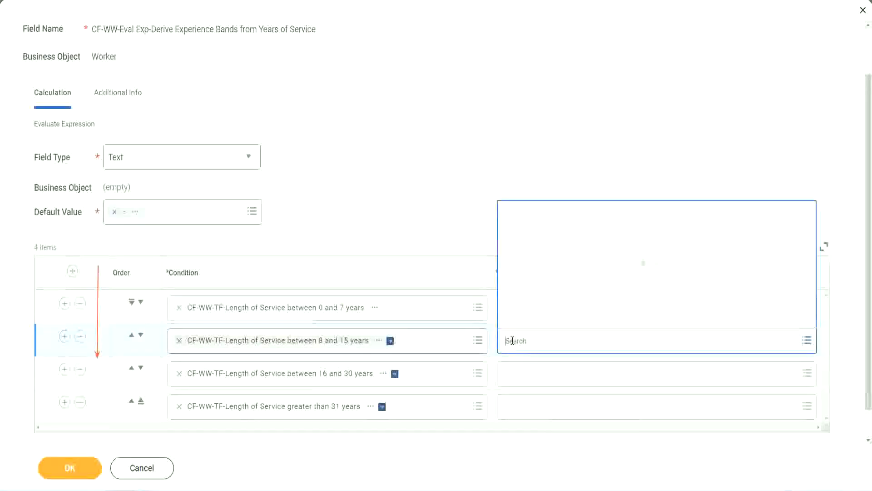
click(541, 317)
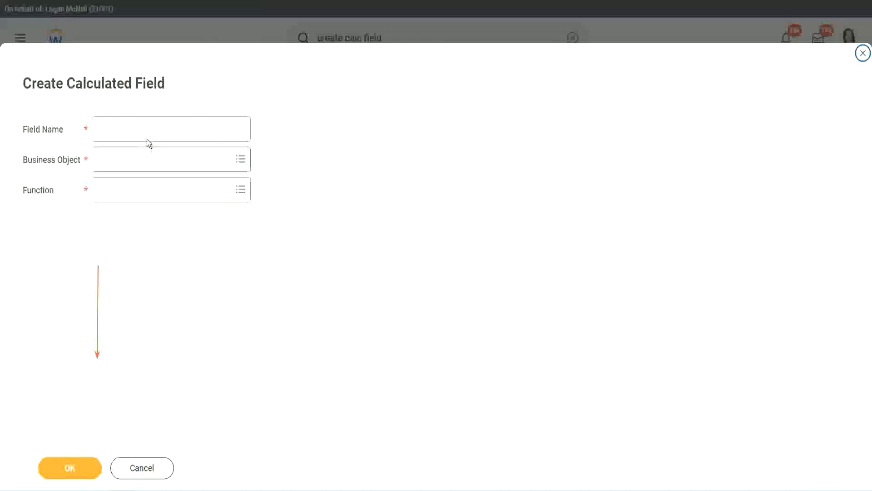
click(139, 129)
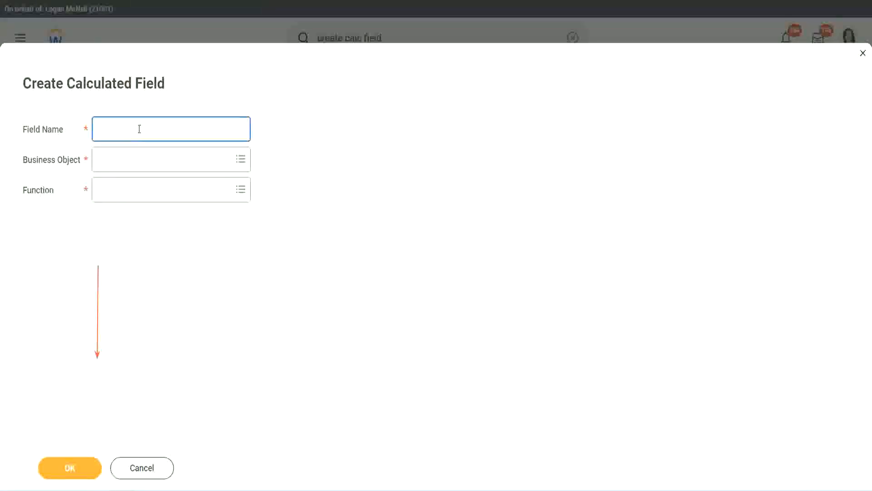
key(ctrl+v)
double_click(166, 129)
text(Ex)
text(per)
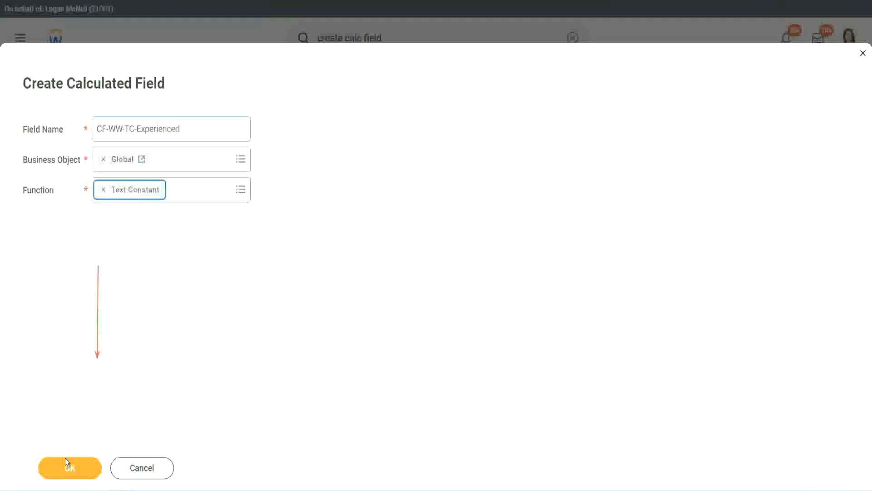
click(65, 467)
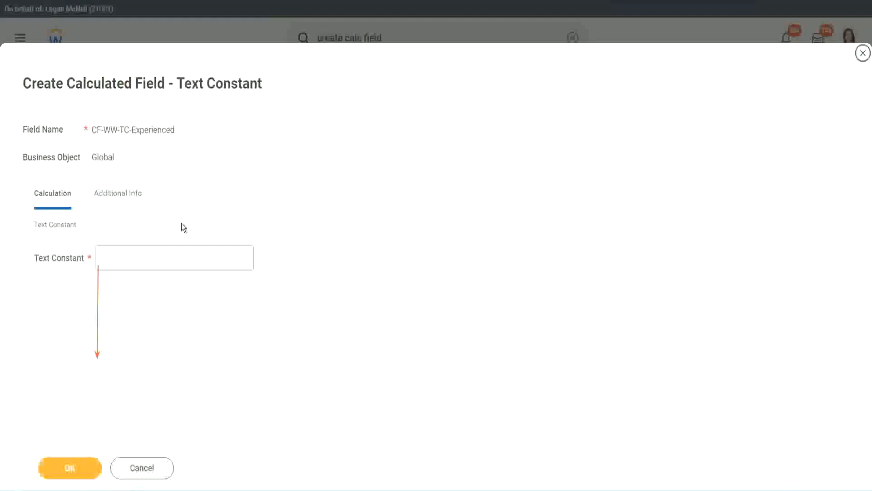
- Set the text constant to Experienced and save the field as the second row's return value
click(135, 257)
text(Ex)
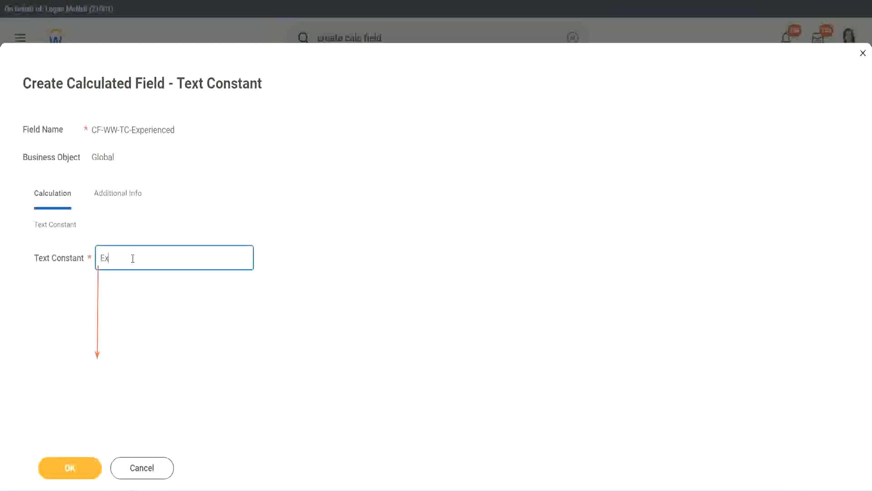
text(perienced)
click(72, 467)
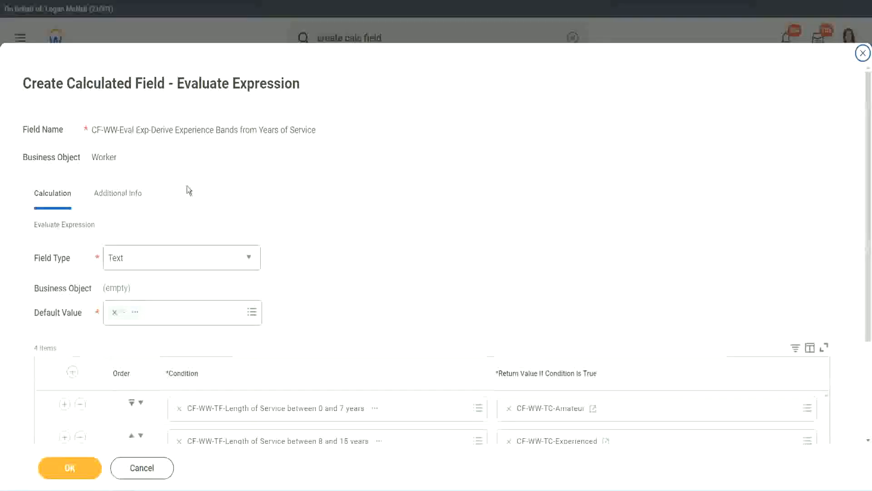
- Start a new calculated field for the third row's return value, entering CF-WW-TC-Amateur as the name and Global as the business object
scroll(401, 237, down, 3)
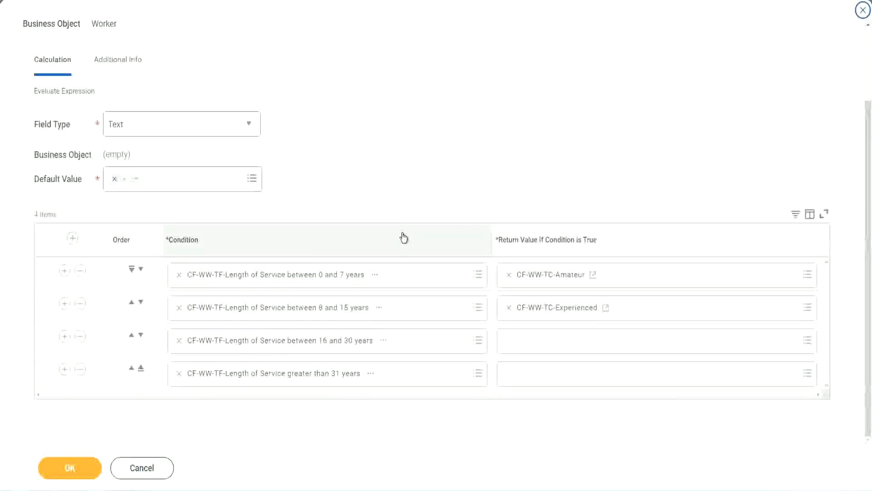
click(544, 344)
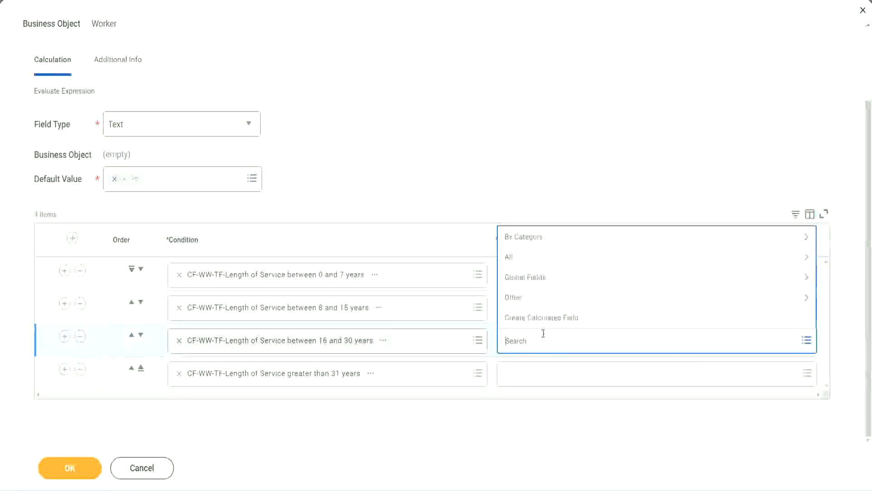
click(545, 318)
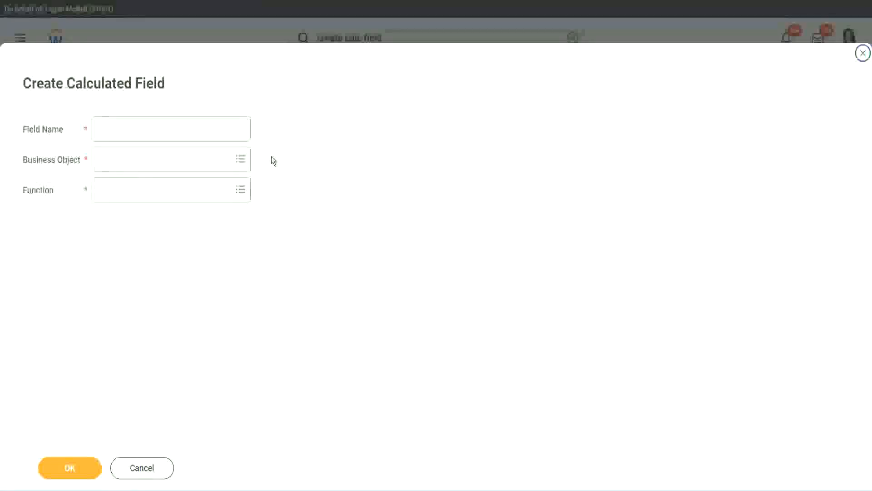
click(185, 129)
text(CF-WW-TC-Amateur)
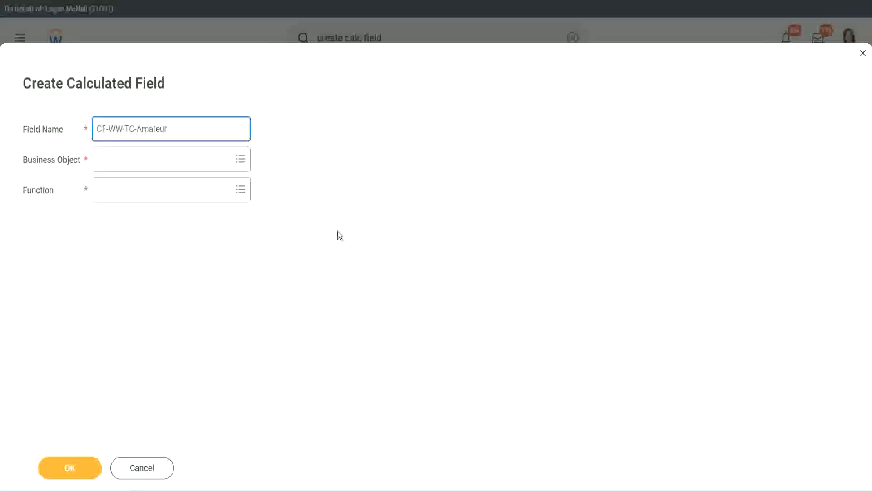
click(100, 160)
text(globa)
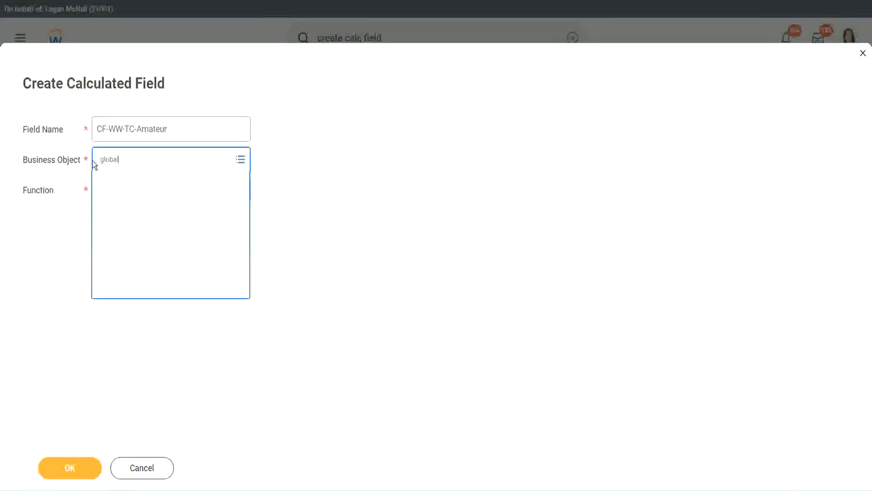
text(l)
key(Return)
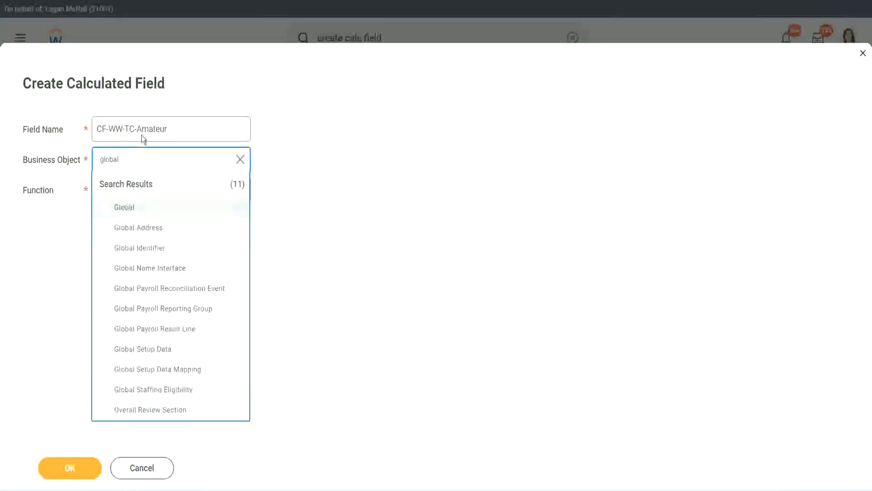
key(Return)
- Change the field name to CF-WW-TC-Senior, choose the Text Constant function and continue to its definition
double_click(153, 128)
text(S)
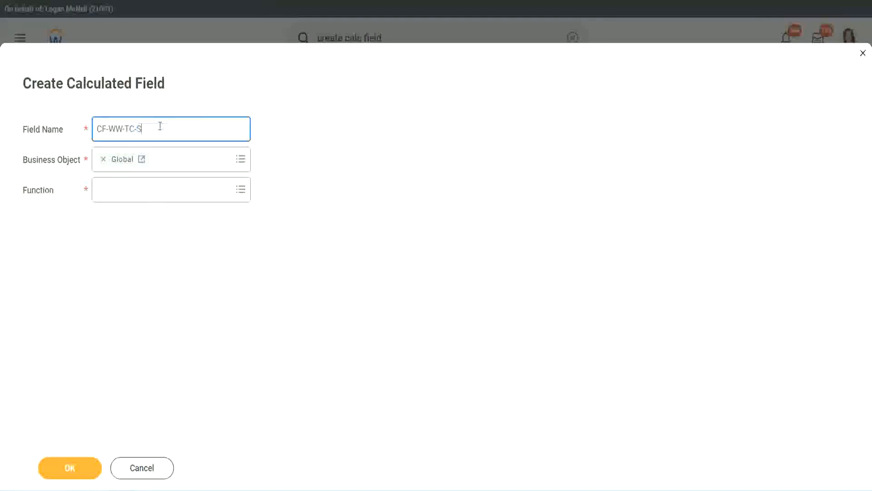
text(enior)
click(140, 198)
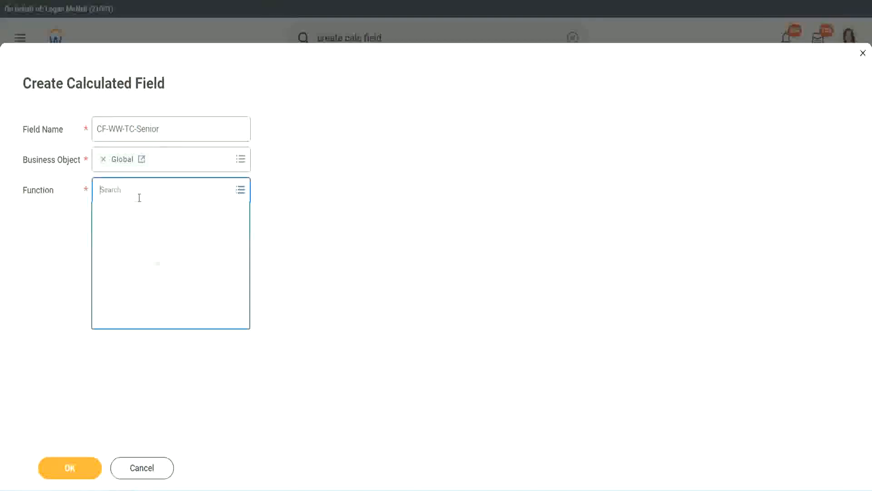
text(tc)
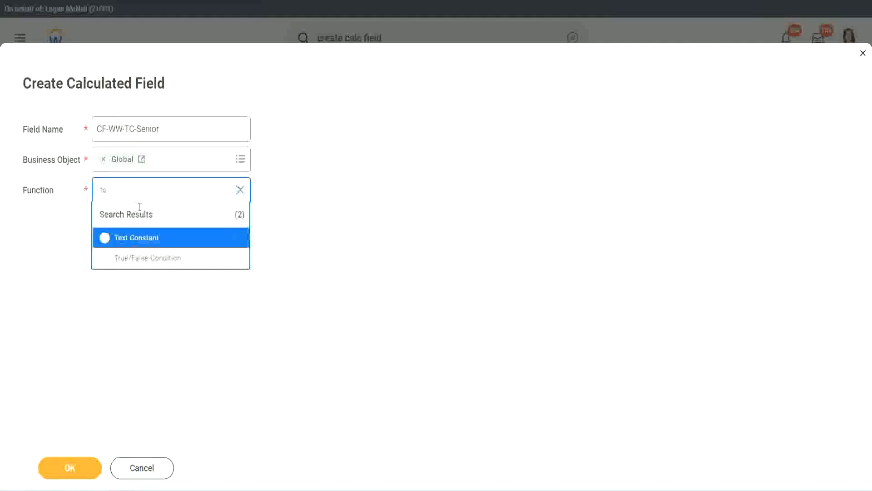
click(135, 237)
click(69, 469)
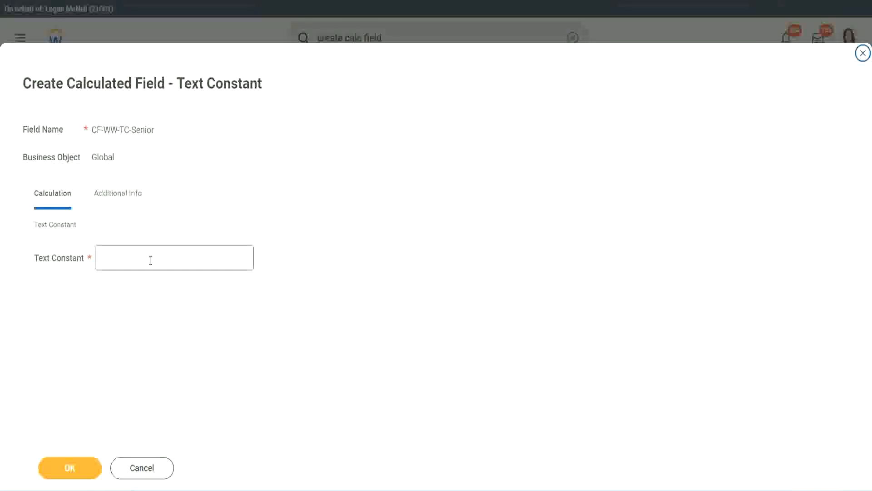
- Fill in the text constant for CF-WW-TC-Senior and save the field as the third row's return value
click(147, 255)
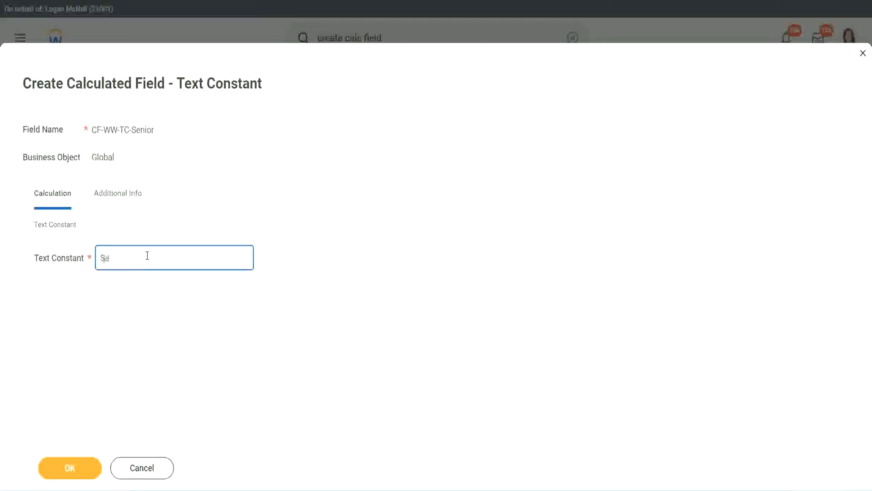
click(87, 461)
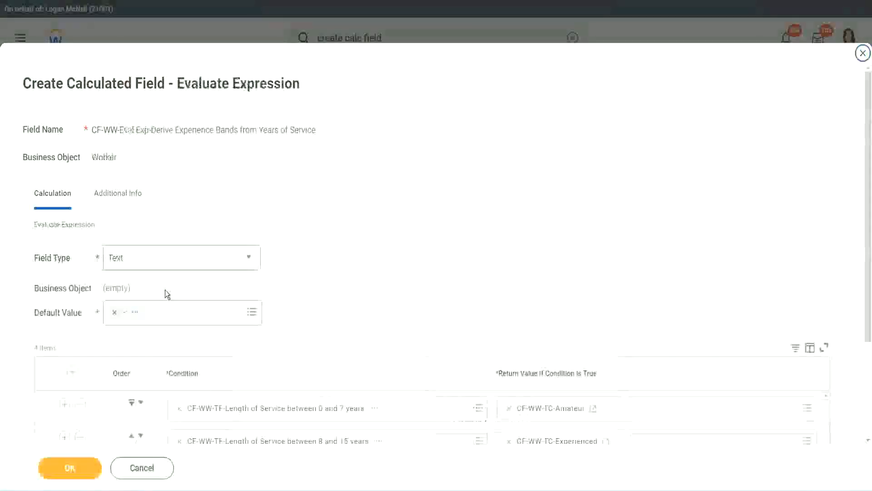
- Start a new calculated field for the fourth row's return value and name it CF-WW-TC-Legend
scroll(630, 326, down, 2)
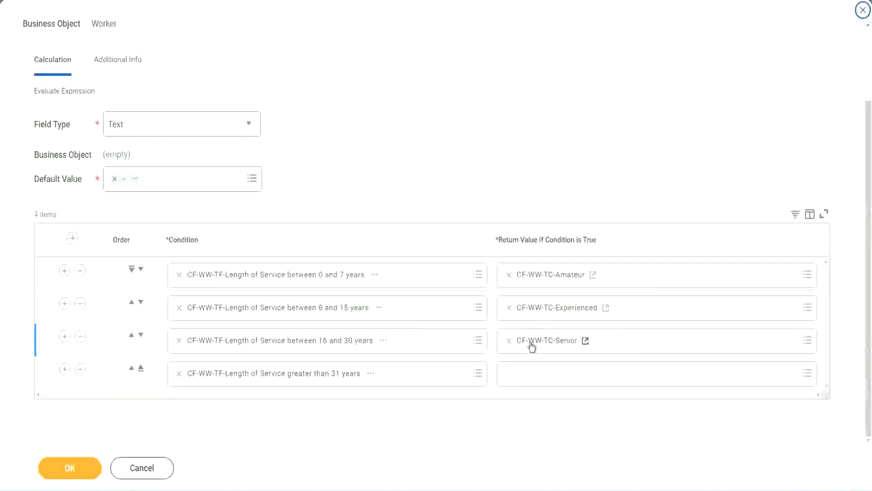
right_click(530, 343)
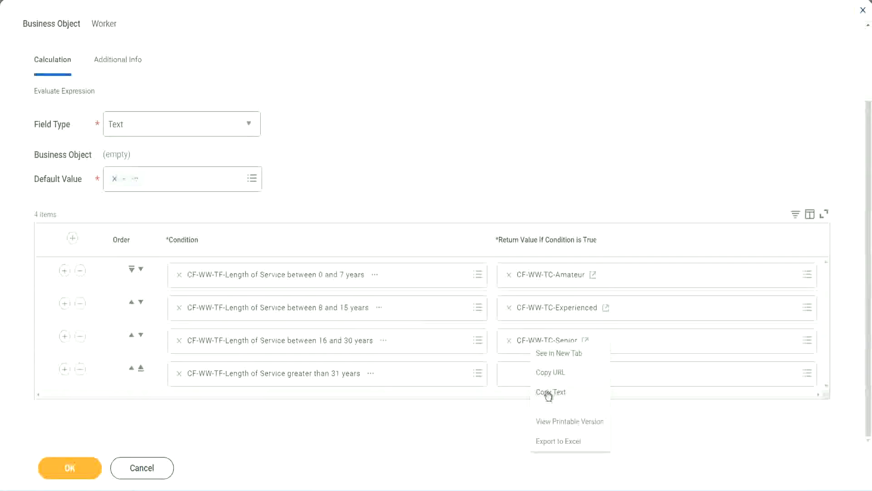
click(545, 389)
click(531, 372)
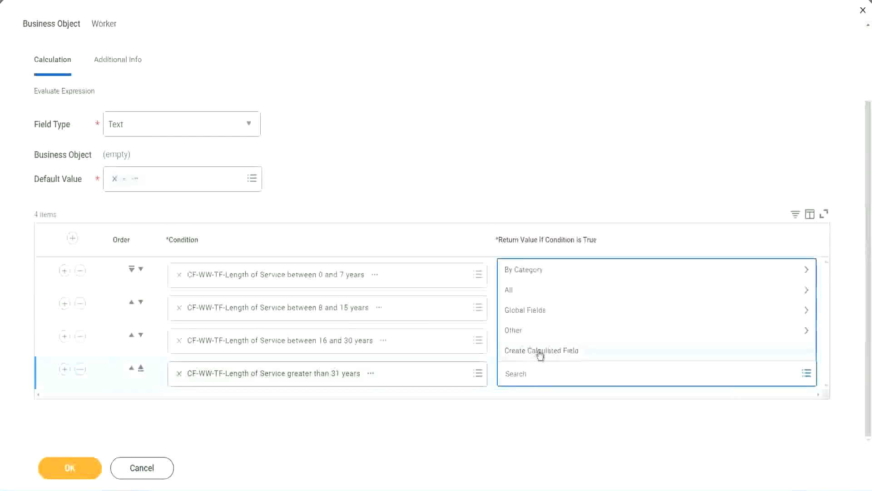
click(541, 353)
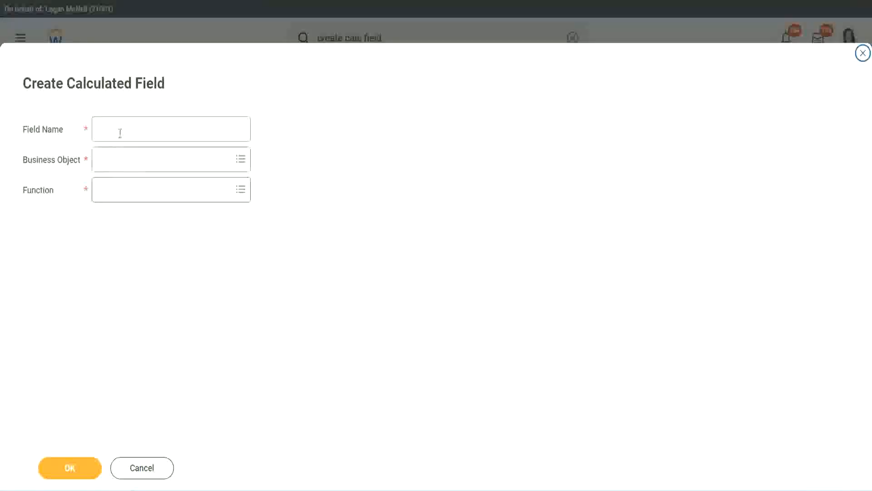
click(120, 133)
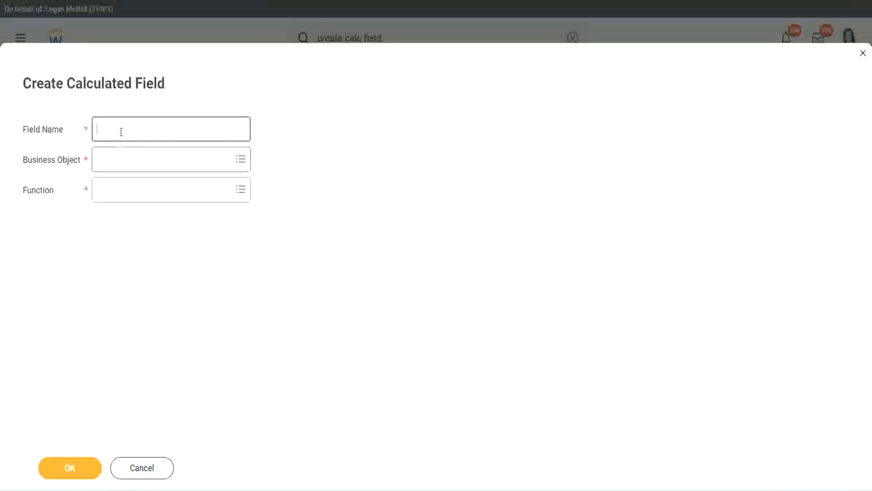
key(ctrl+v)
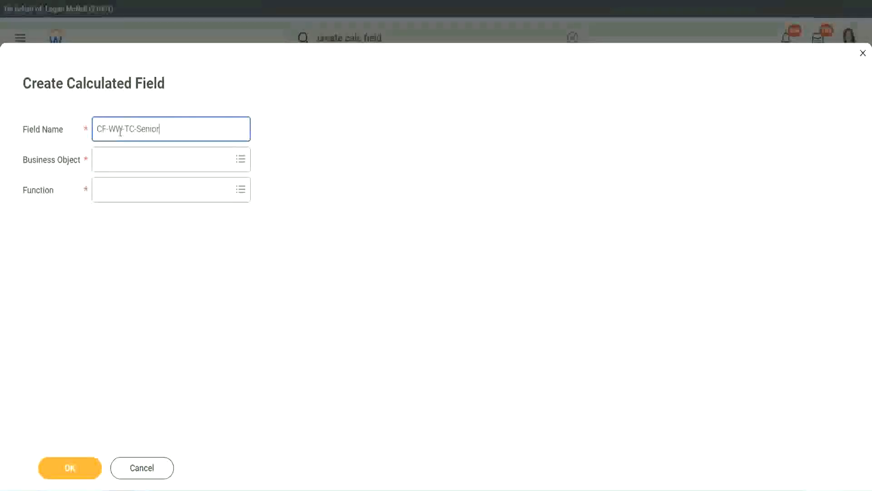
double_click(148, 129)
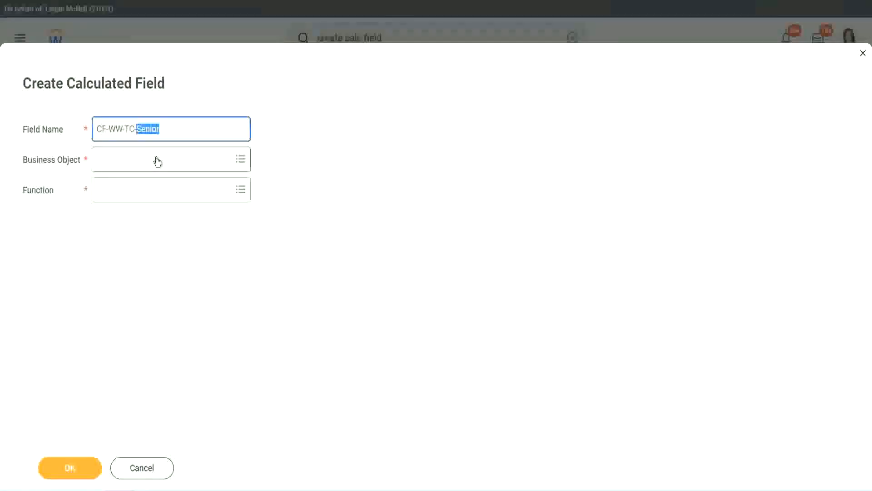
text(Legend)
- Set the business object to Global and the function to Text Constant, and continue to the field's definition
click(123, 165)
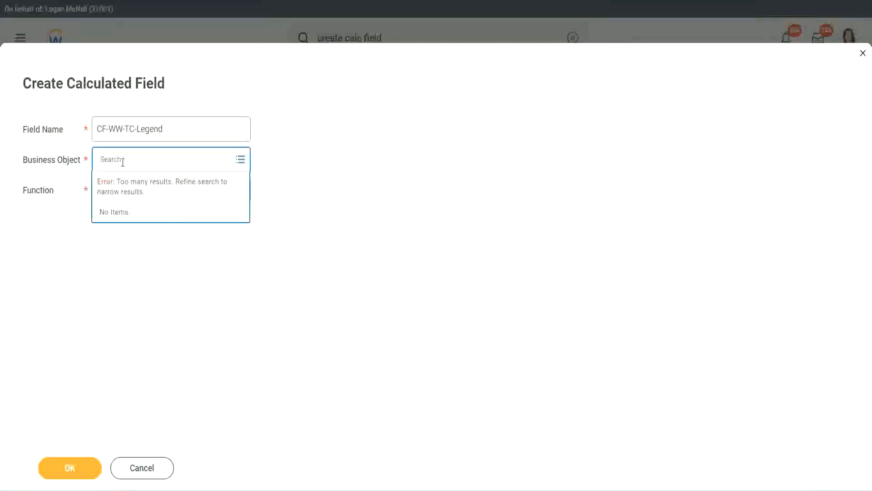
text(Sk)
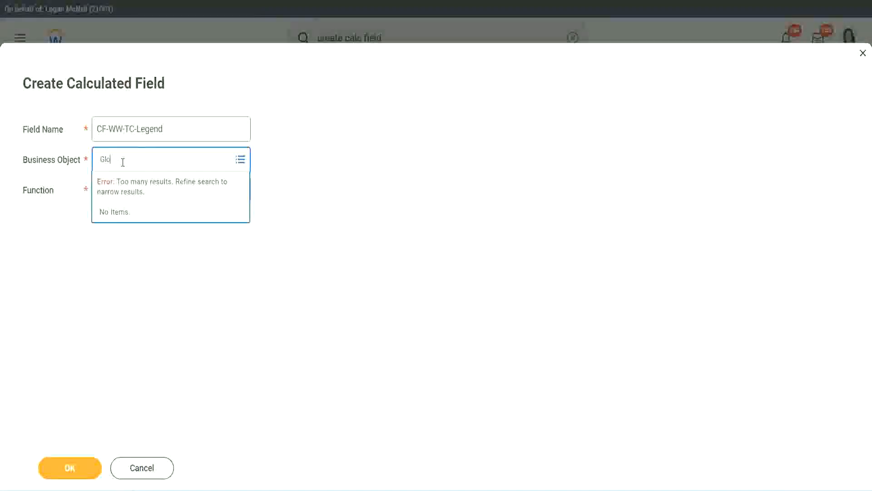
text(bal)
key(Return)
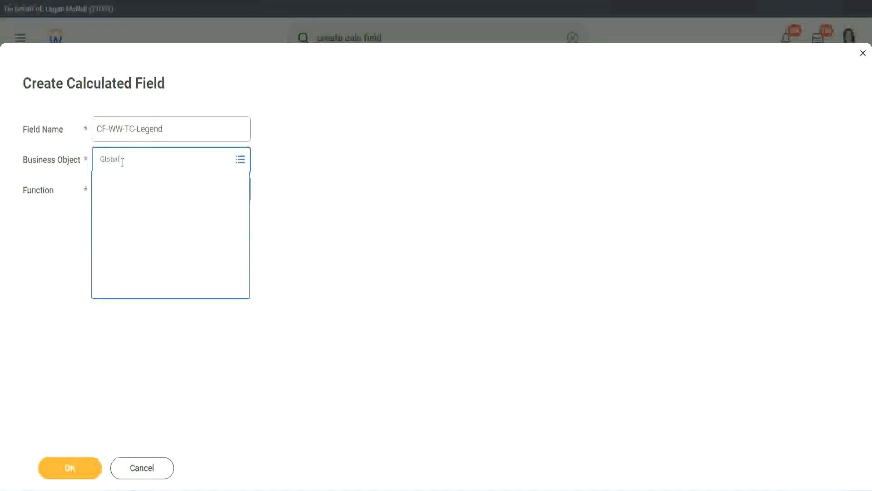
click(125, 208)
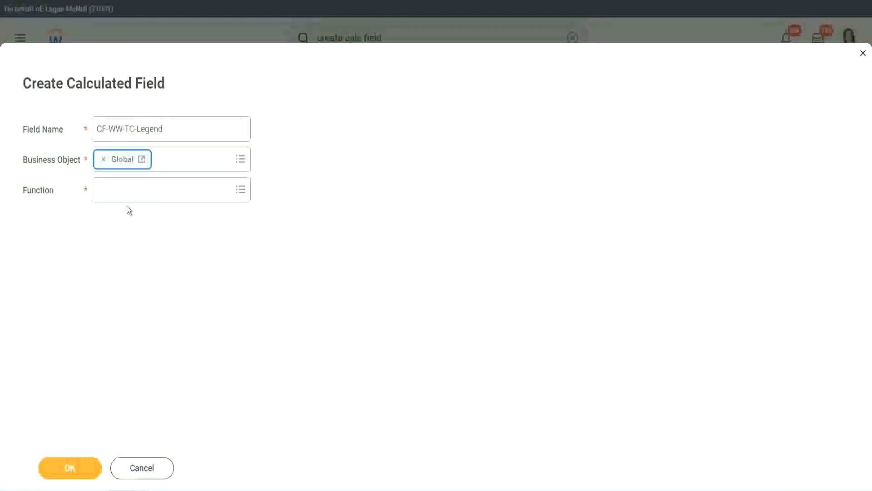
click(127, 191)
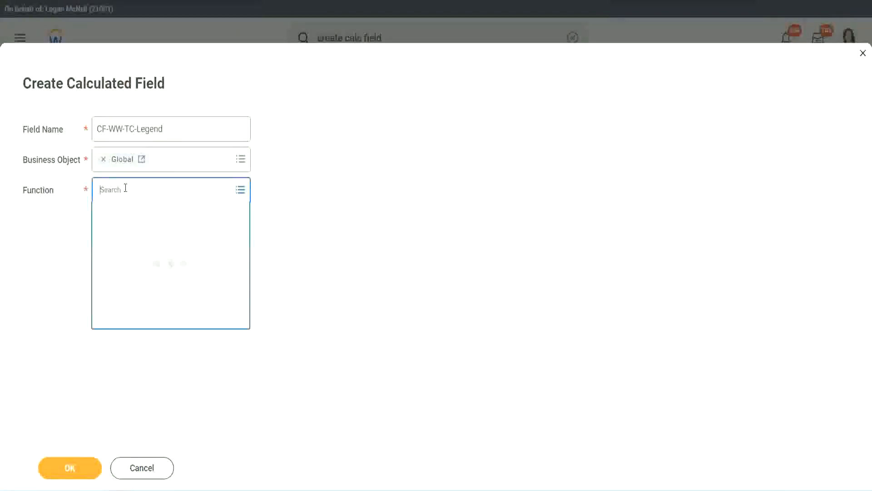
text(tc)
key(Return)
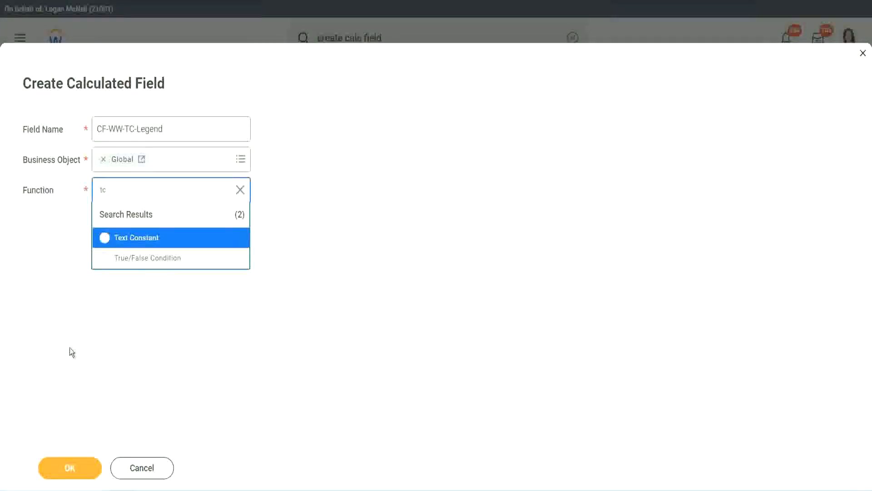
click(158, 241)
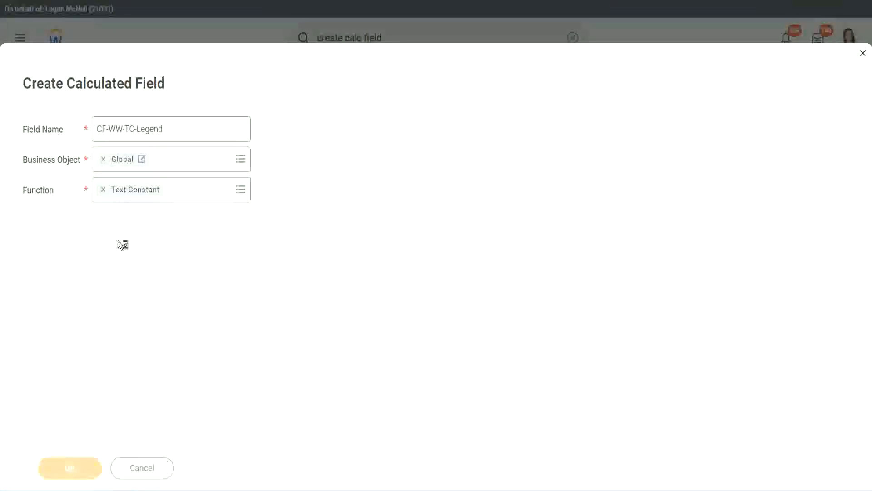
- Set the text constant to Legend and save the field as the fourth row's return value
click(113, 258)
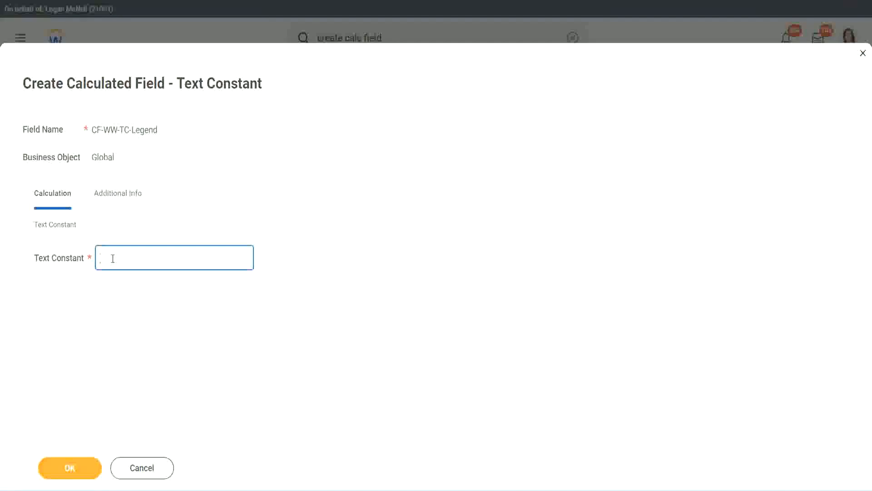
text(Legend)
click(73, 469)
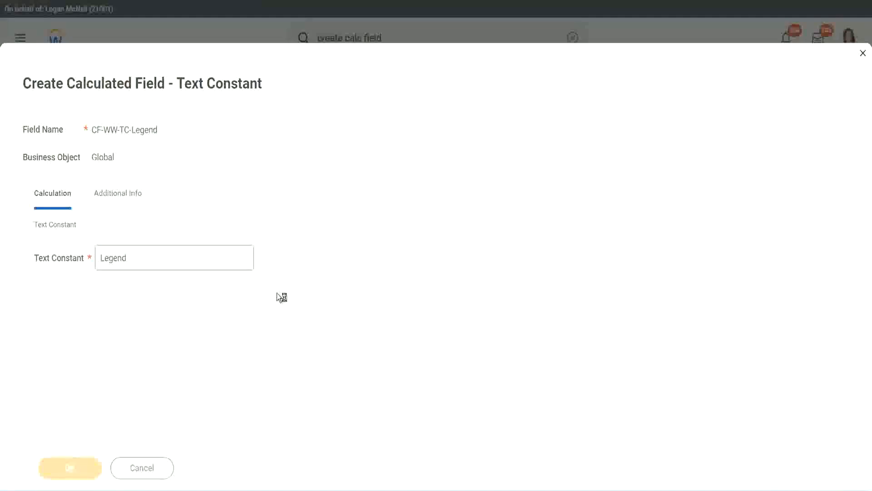
- Review the Evaluate Expression's field type, conditions and return values, and save the calculated field
scroll(461, 243, down, 3)
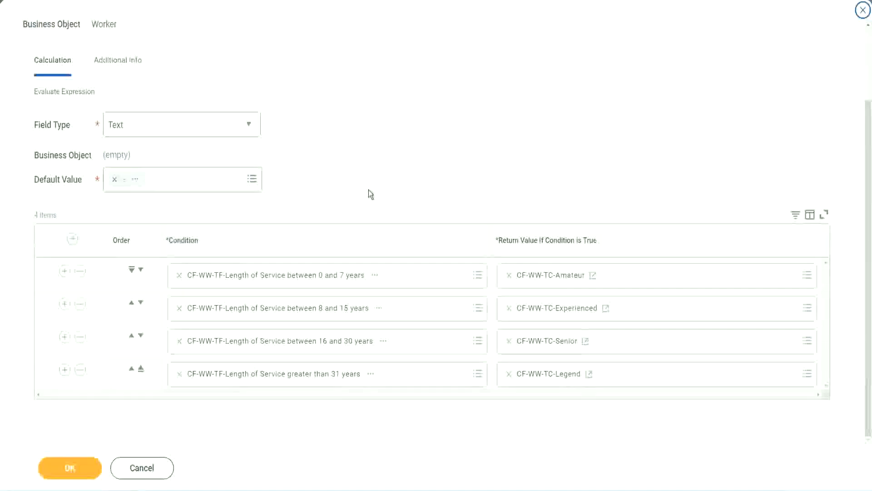
scroll(369, 182, up, 2)
scroll(369, 182, up, 1)
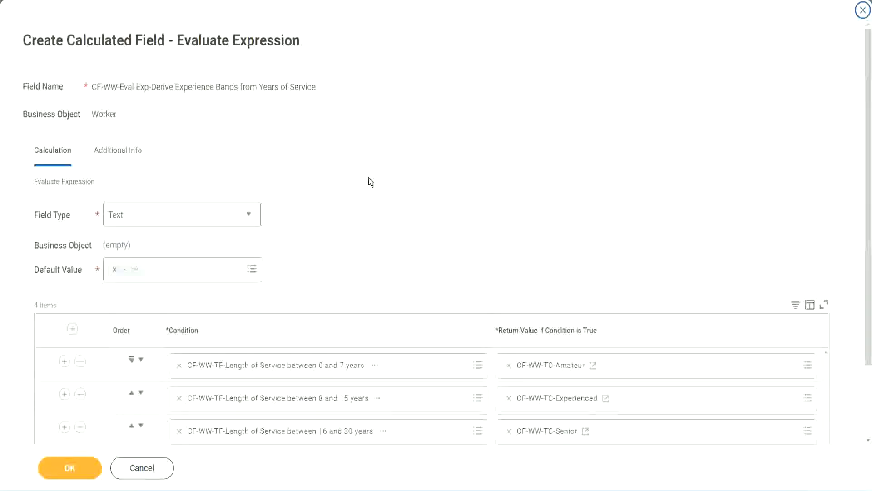
scroll(369, 182, down, 2)
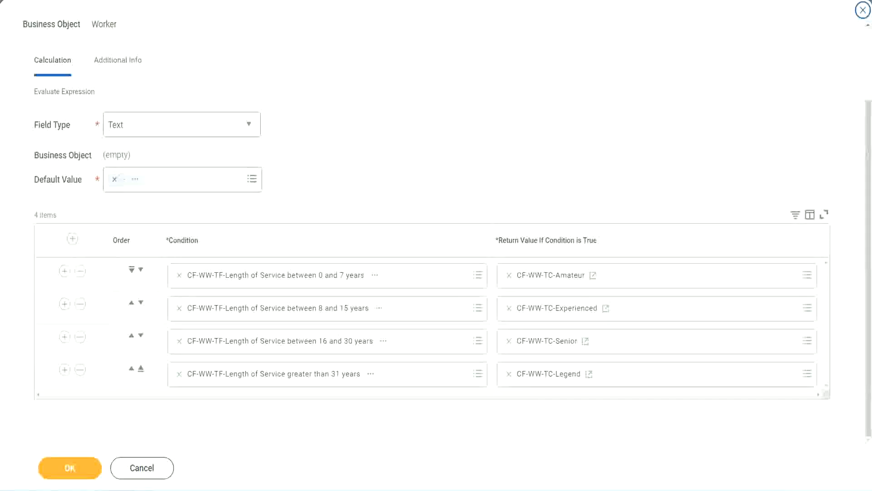
drag(559, 128, 565, 219)
drag(108, 78, 112, 109)
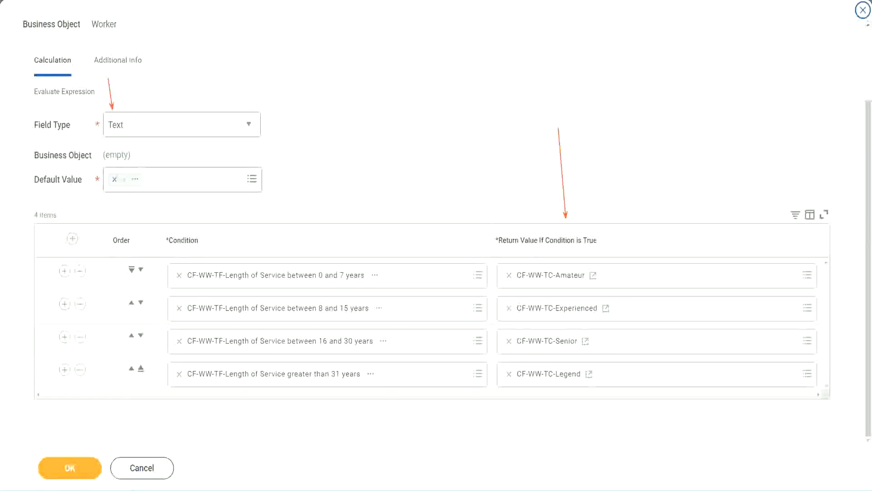
click(76, 466)
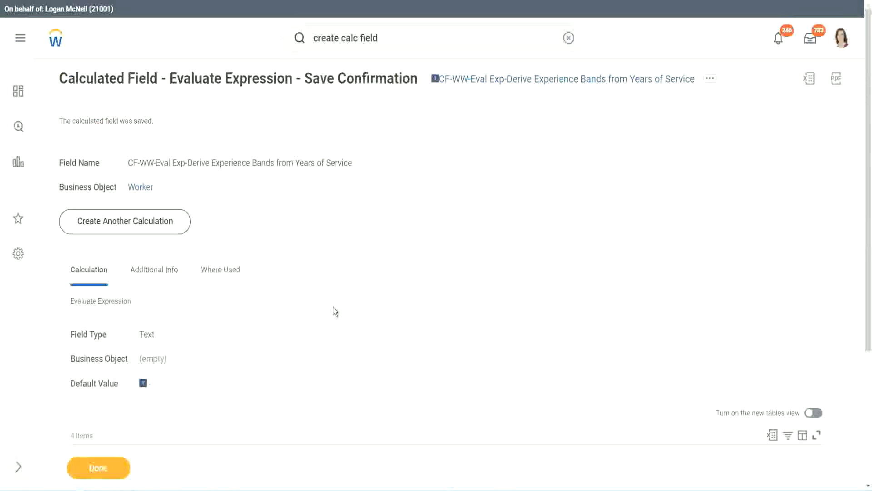
- Check the saved condition table and copy the name of the Evaluate Expression calculated field
scroll(333, 307, down, 4)
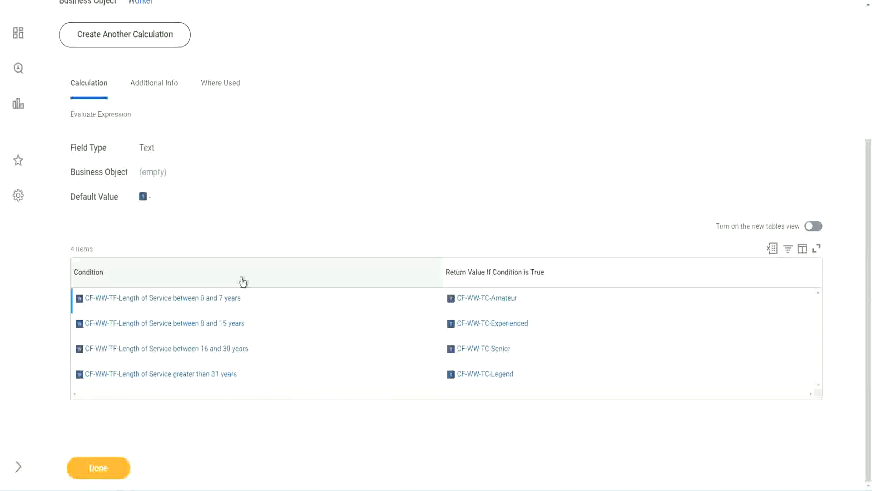
scroll(241, 280, up, 4)
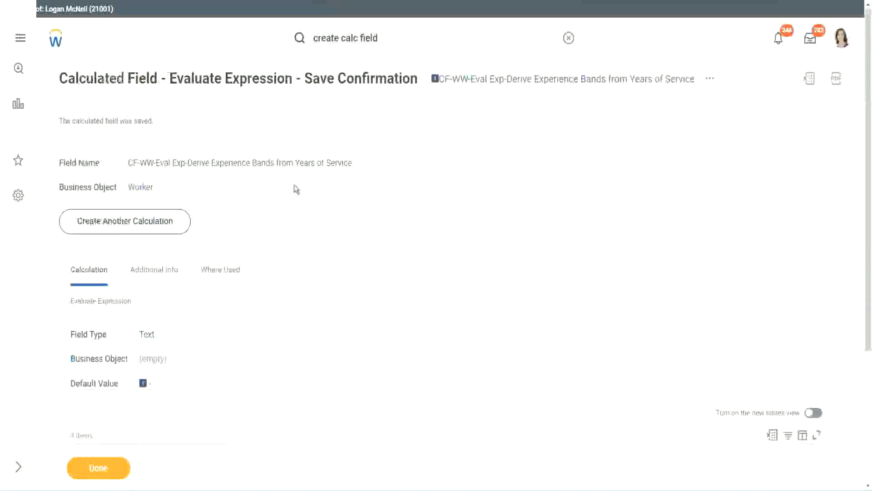
right_click(513, 87)
click(538, 141)
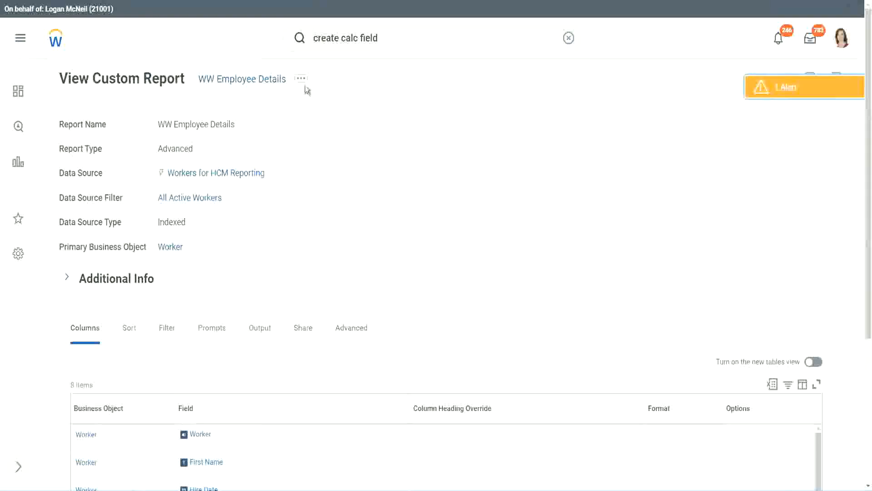
- Open the WW Employee Details custom report for editing
click(301, 80)
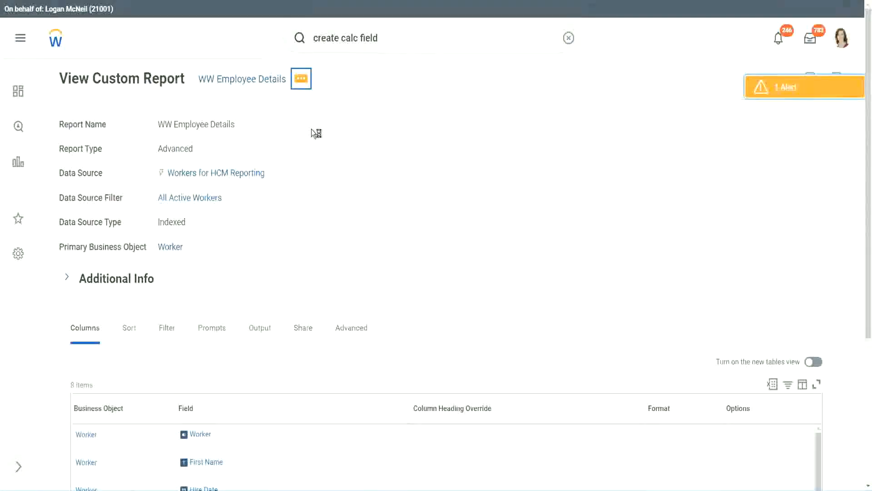
mouse_move(356, 128)
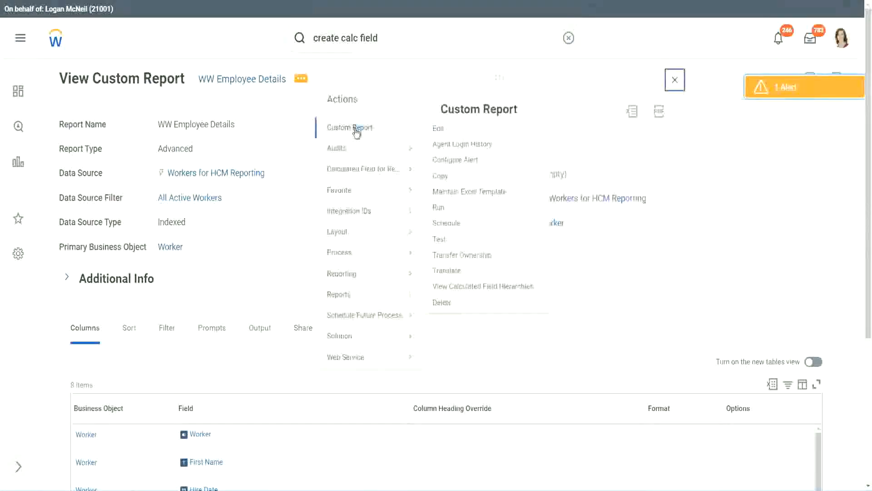
click(444, 132)
- Add a new Worker row to the report's columns and remove the substring column headed Years of Service
scroll(318, 195, down, 4)
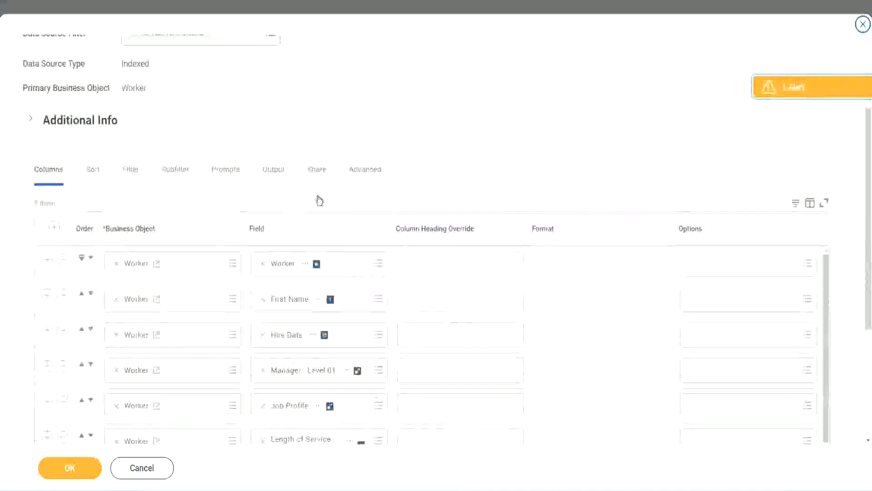
scroll(320, 200, down, 2)
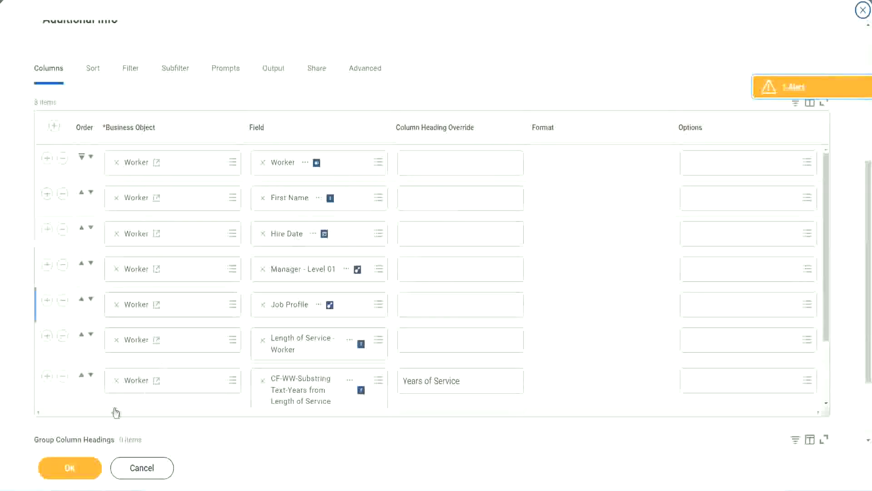
click(47, 377)
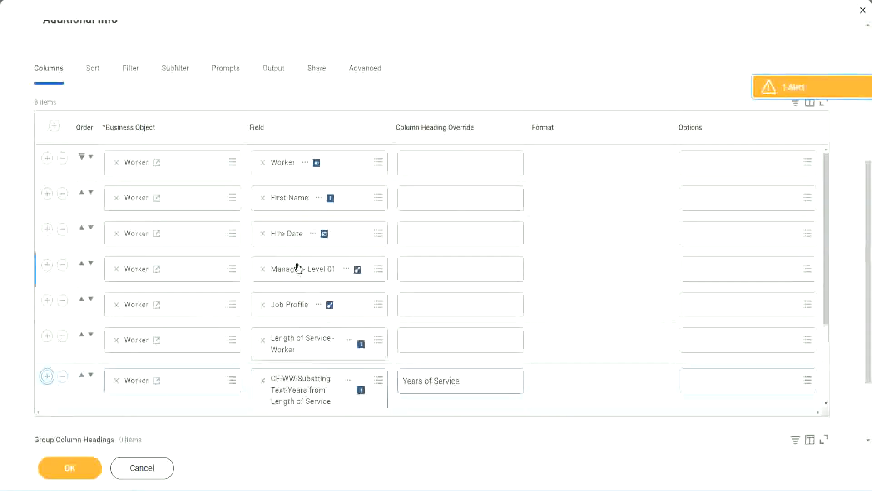
scroll(456, 298, down, 2)
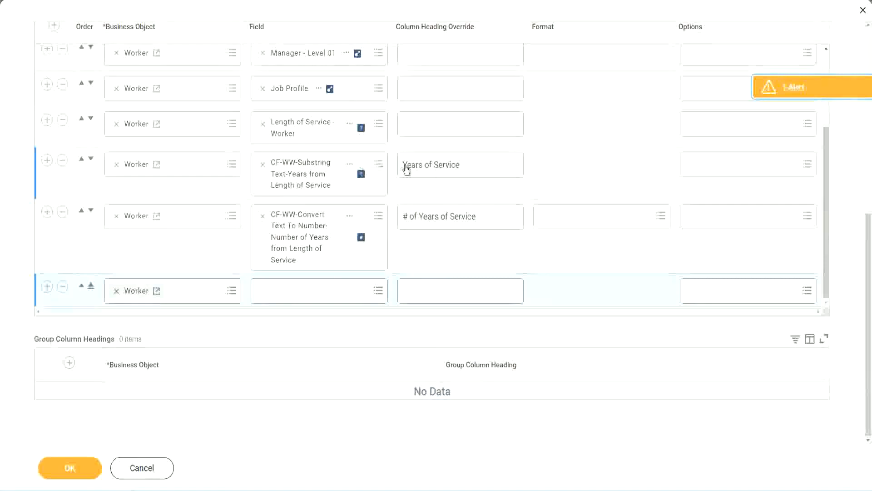
click(64, 161)
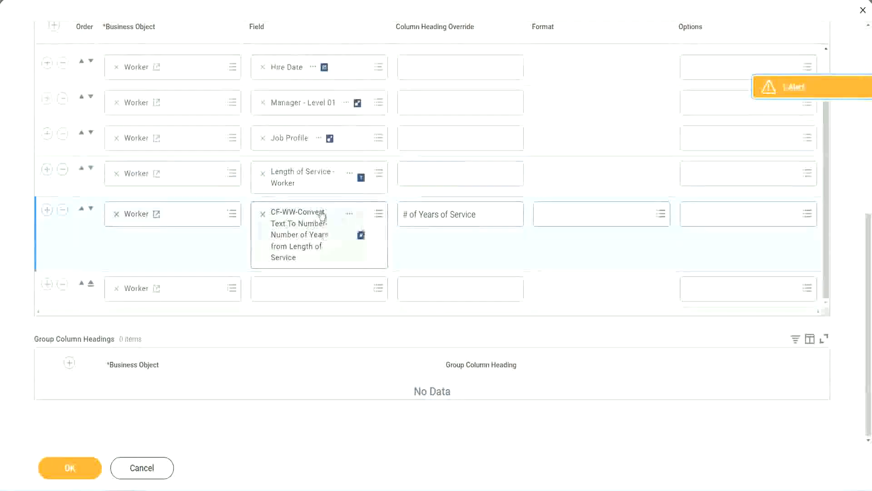
- Set the new Worker row's field to CF-WW-Eval Exp-Derive Experience Bands from Years of Service, override its heading with "Experience Bands", and save the report
click(285, 287)
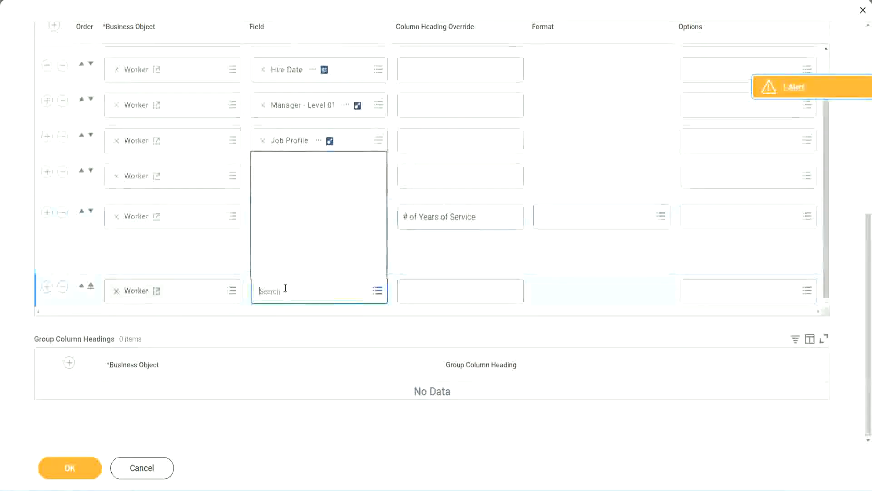
key(ctrl+v)
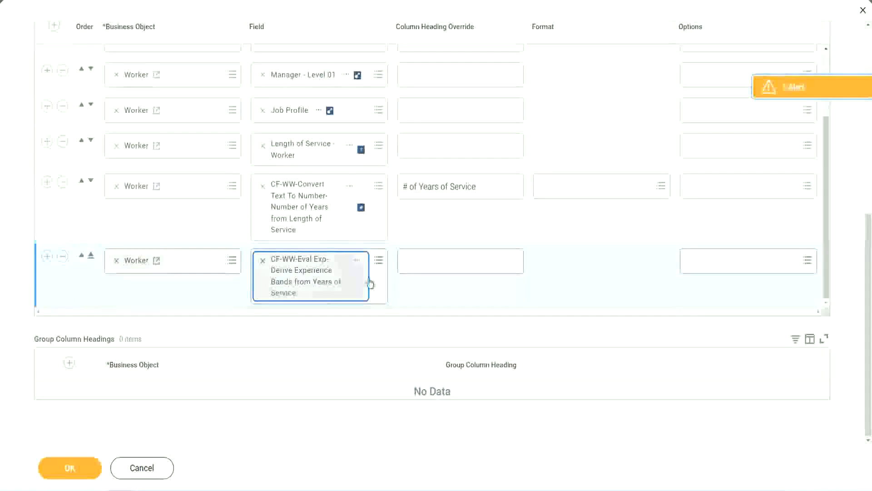
click(444, 261)
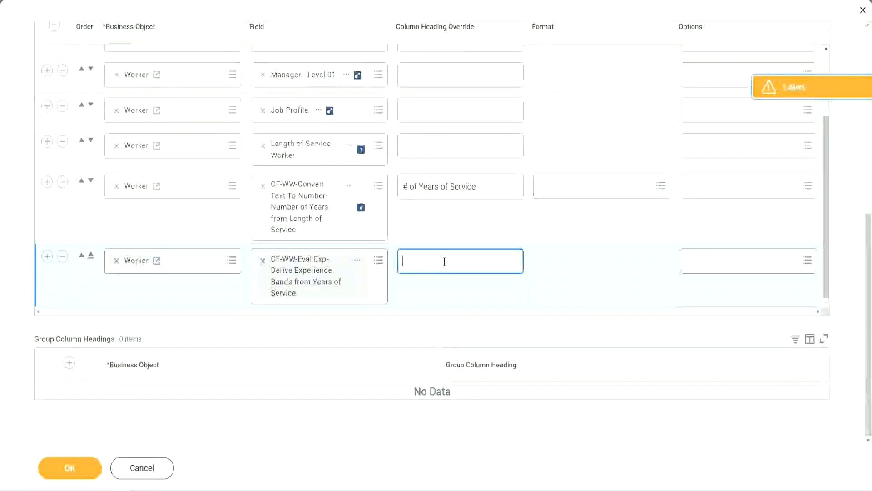
text(E)
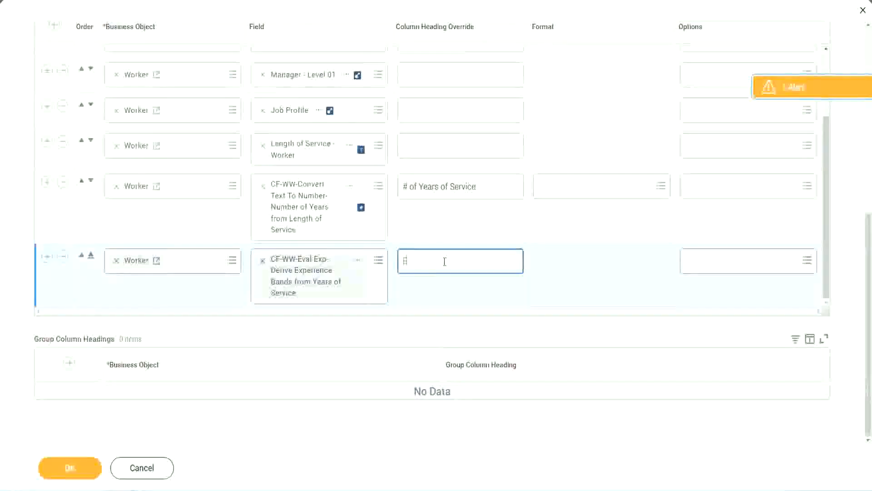
text(xperience)
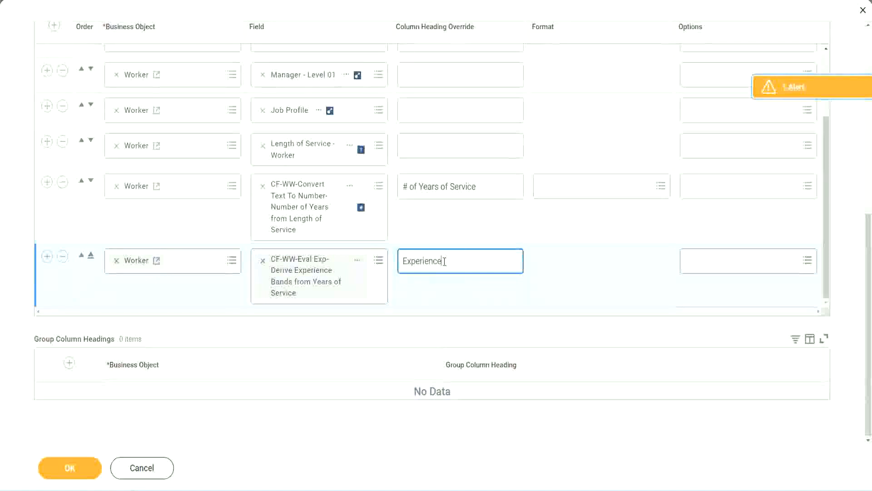
text( Bands)
click(83, 469)
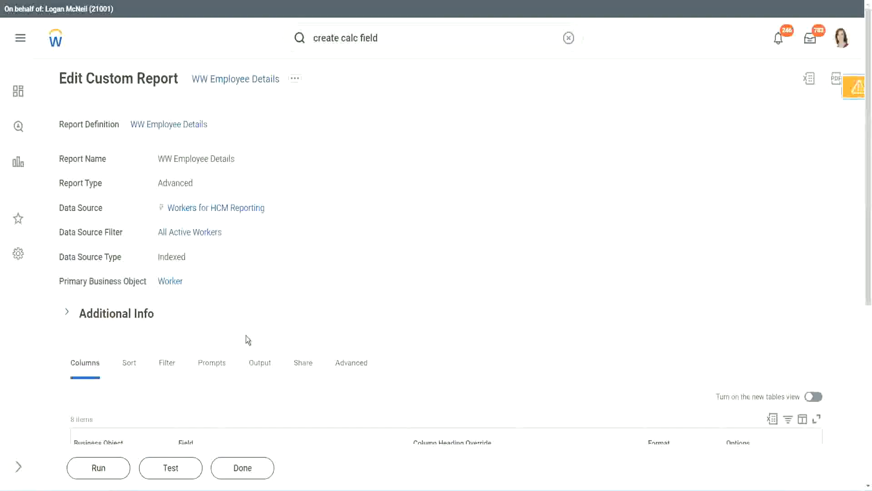
- Run the WW Employee Details report with the worker type, employee type and contingent worker type prompts left blank
scroll(271, 307, down, 4)
click(101, 467)
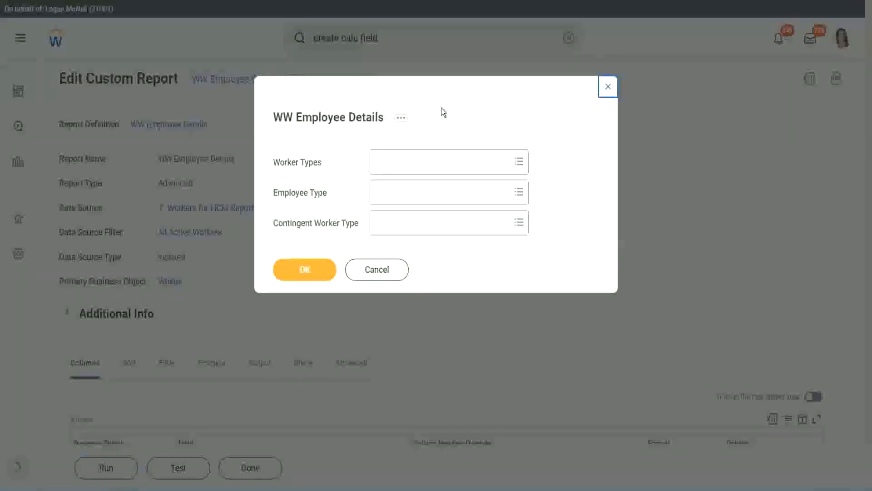
click(304, 269)
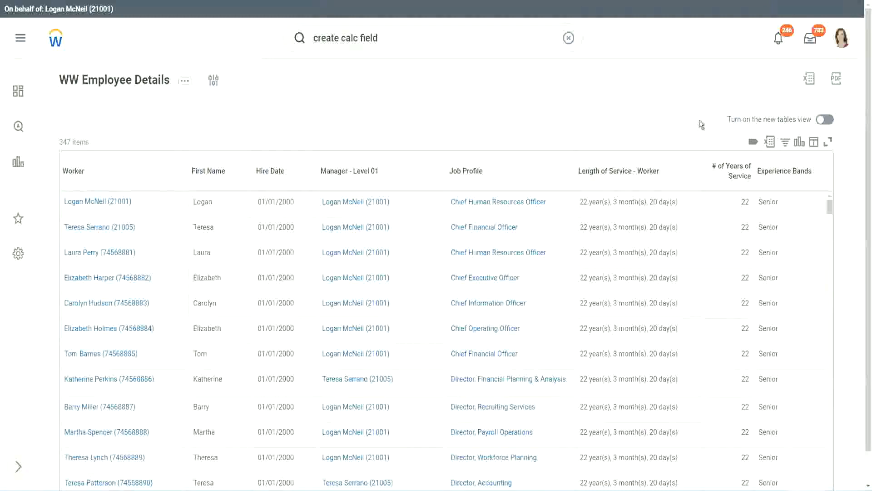
- Compare the first worker's years of service and experience band with the 16 - 30 years Senior range in the Notepad++ notes
scroll(745, 171, down, 1)
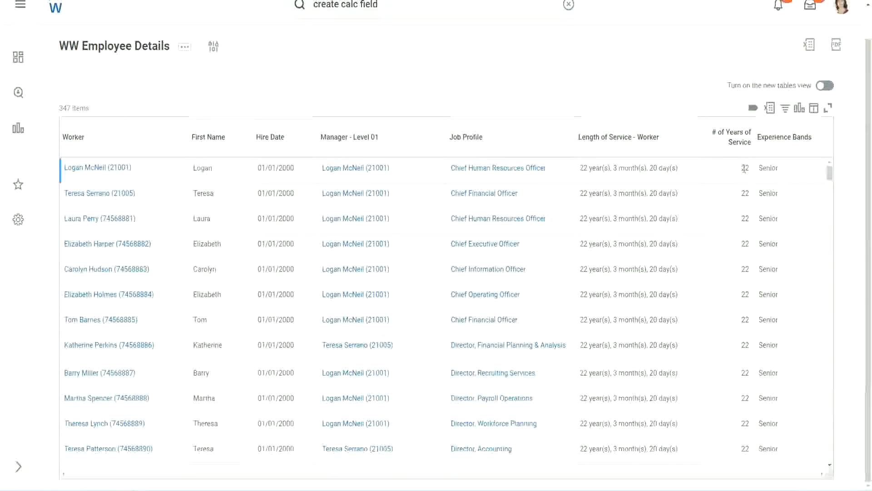
drag(741, 168, 750, 171)
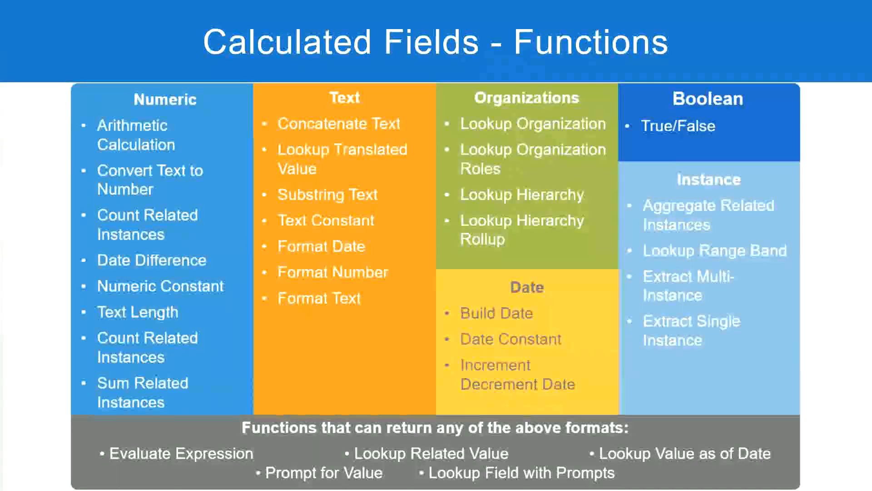
key(alt+Tab)
click(222, 159)
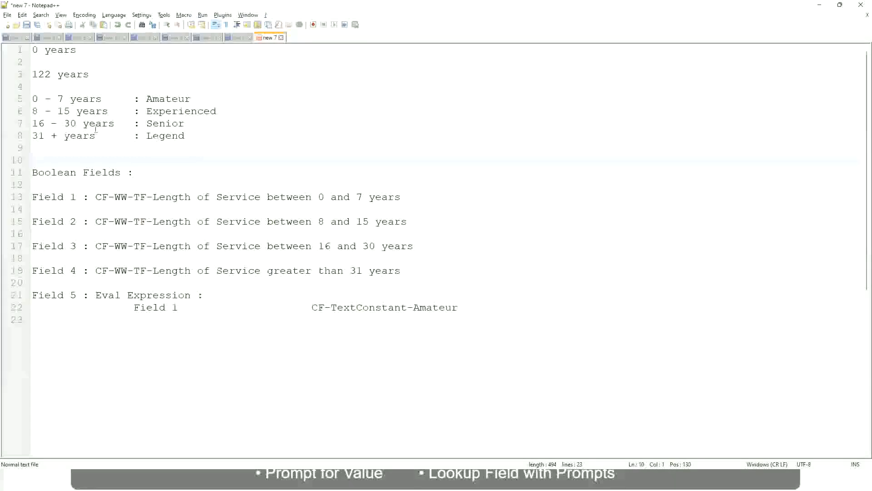
click(155, 122)
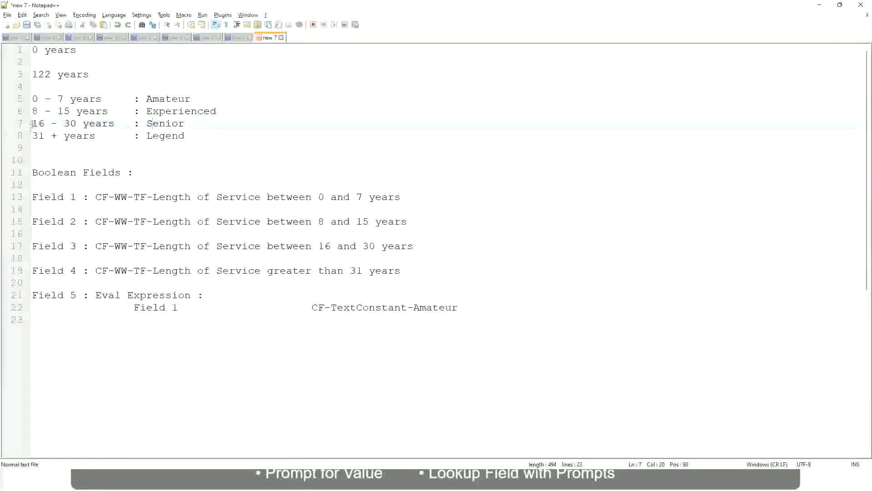
drag(31, 123, 82, 123)
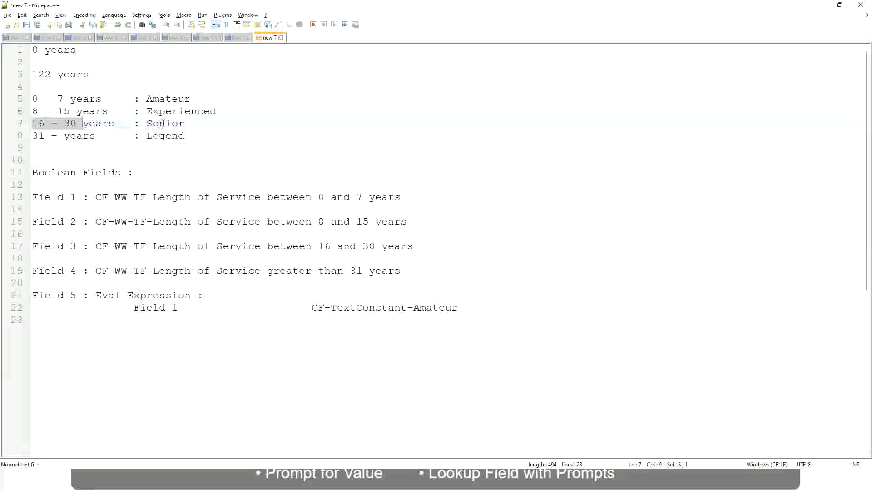
double_click(161, 123)
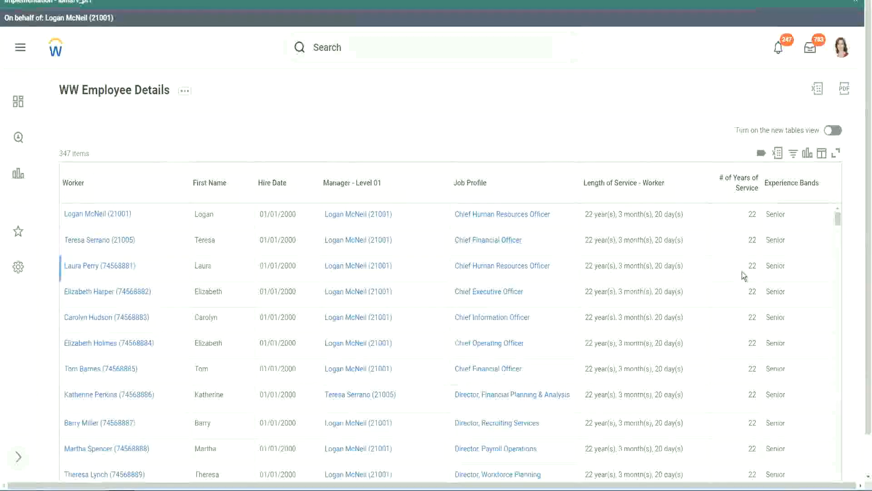
- Examine the years of service and experience bands down the rows of the WW Employee Details report results
scroll(747, 275, down, 3)
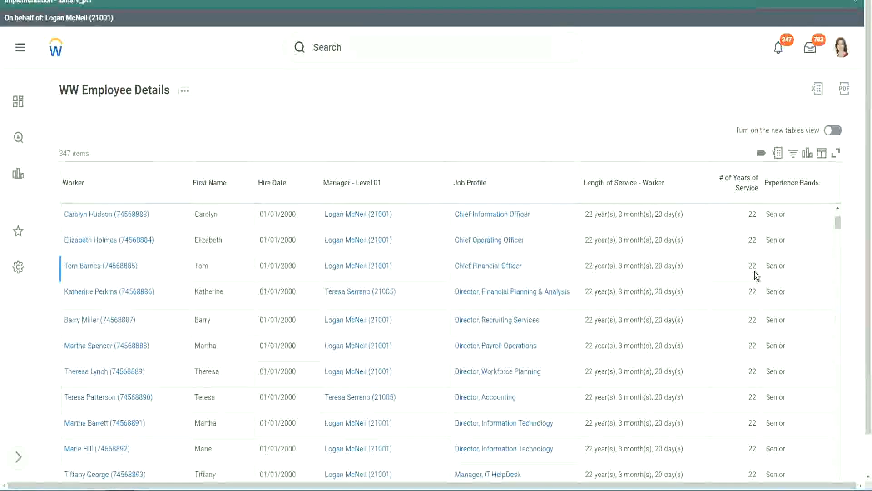
scroll(755, 272, down, 7)
scroll(759, 301, down, 6)
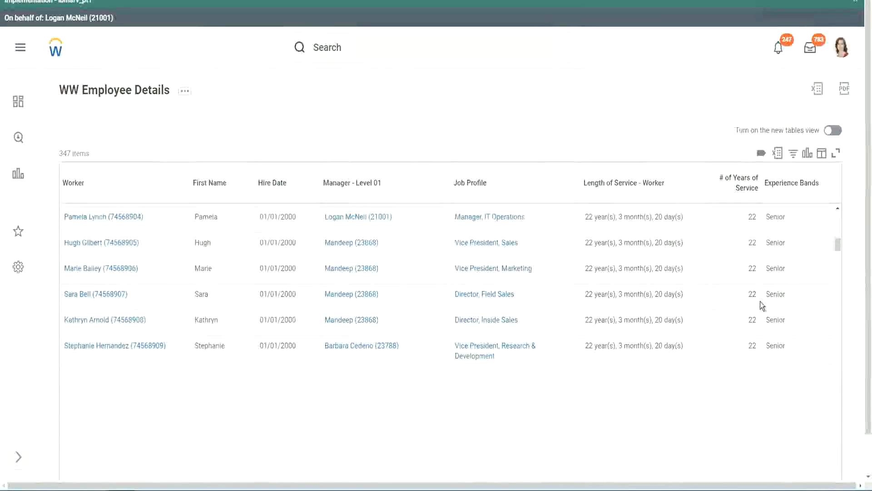
scroll(773, 312, down, 2)
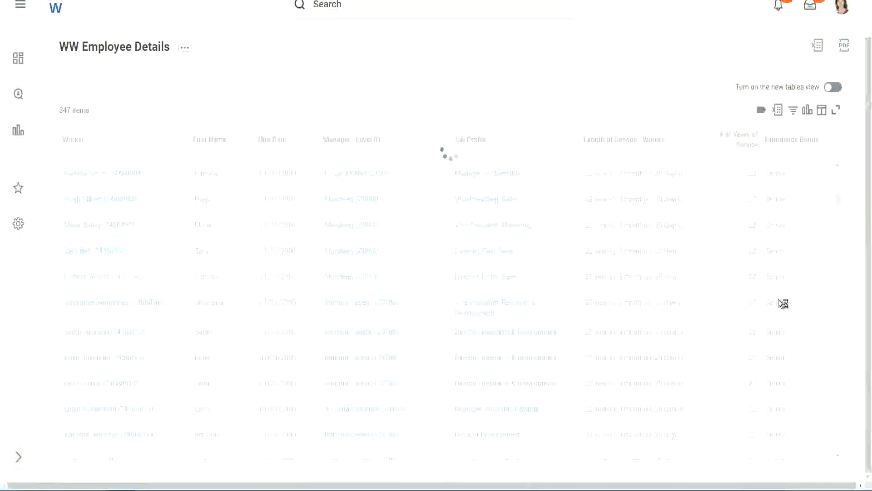
scroll(808, 258, down, 4)
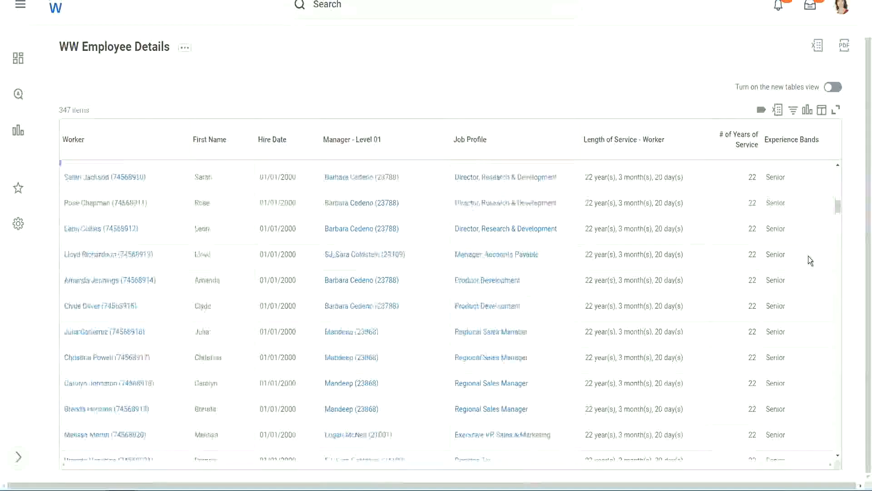
scroll(809, 257, down, 3)
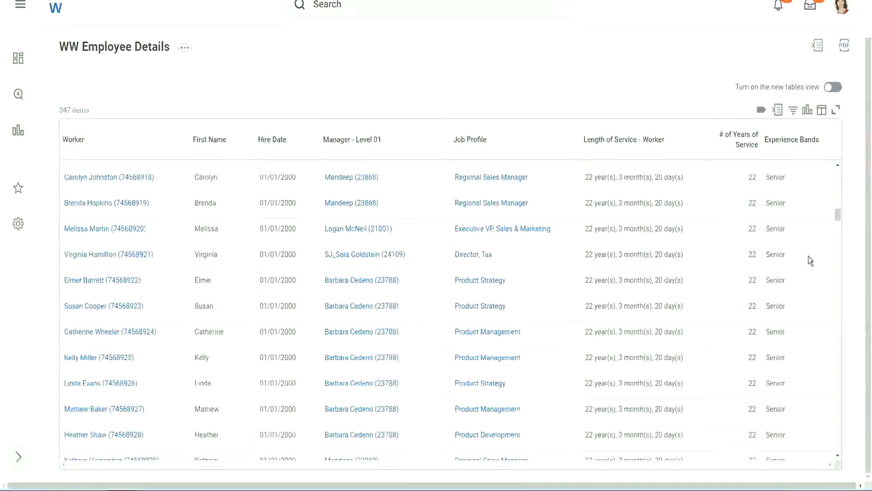
scroll(808, 255, down, 6)
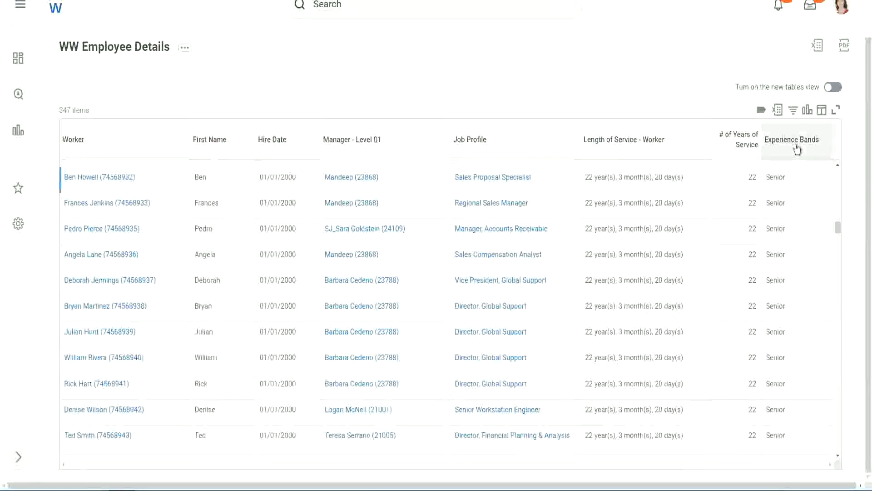
- Filter the report's Experience Bands column to values containing "Amateur"
click(796, 148)
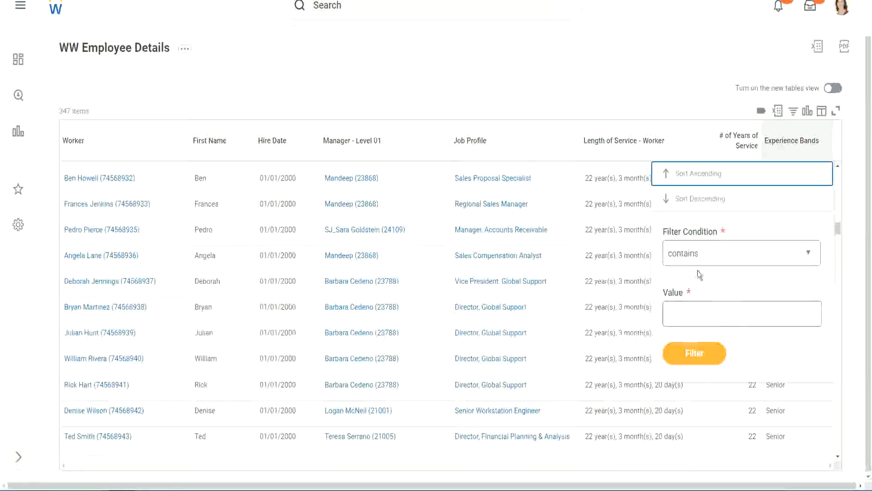
click(692, 306)
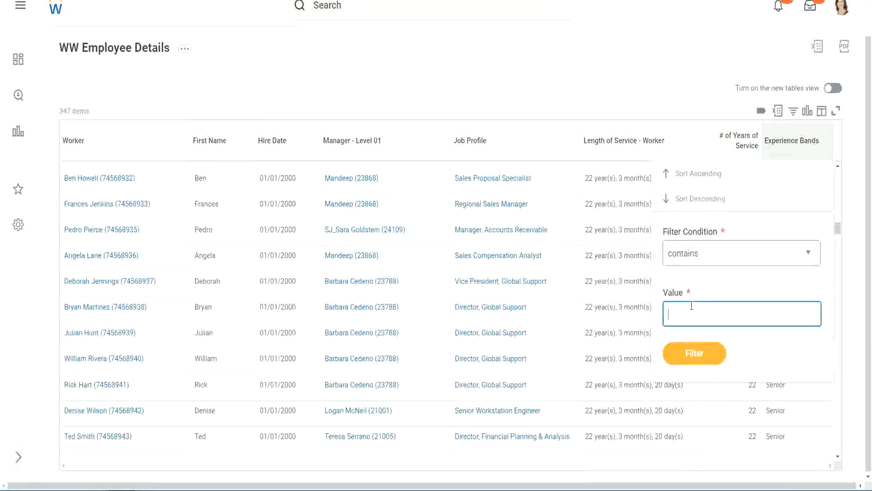
text(Amate)
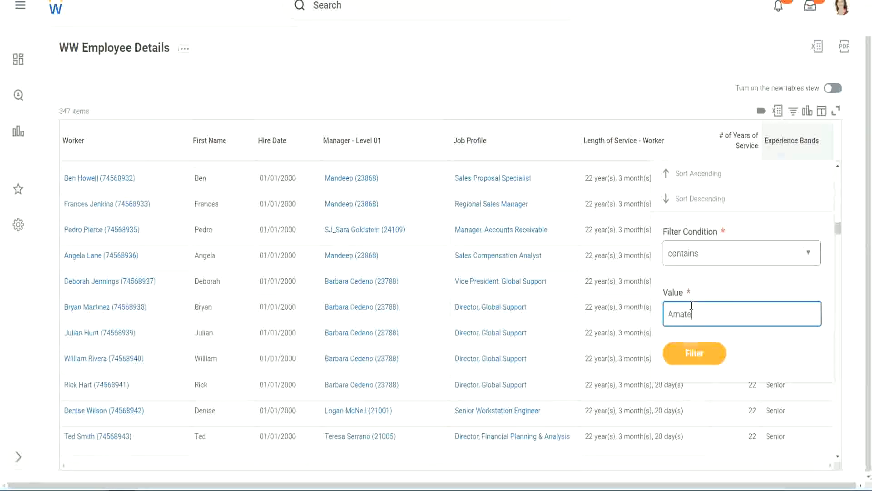
text(ur)
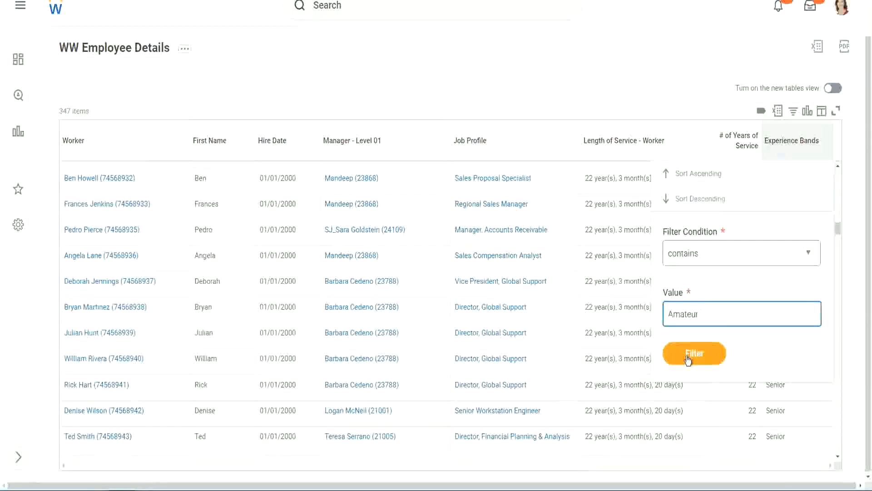
click(687, 355)
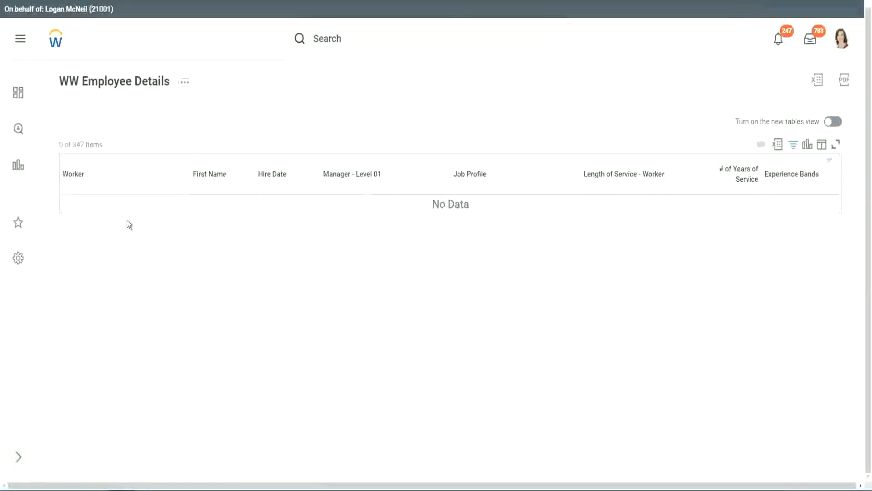
- Change the Experience Bands column filter value to Legend and apply it
click(790, 175)
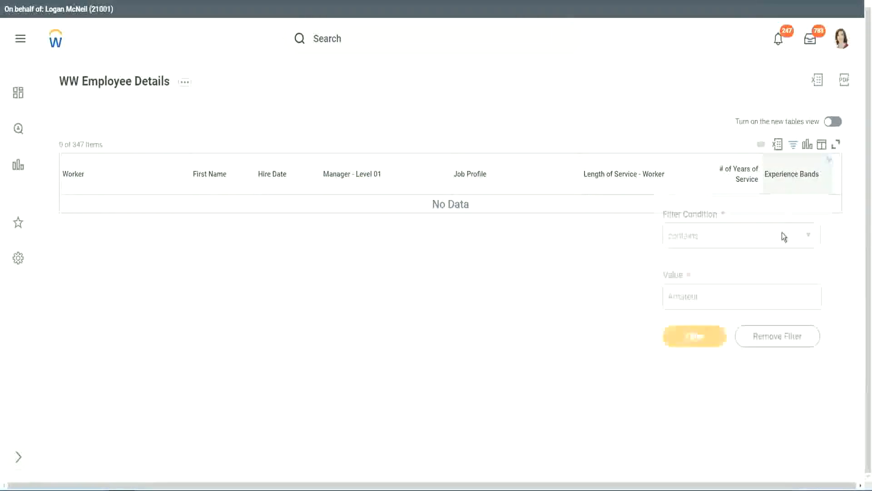
drag(705, 293, 623, 298)
click(702, 335)
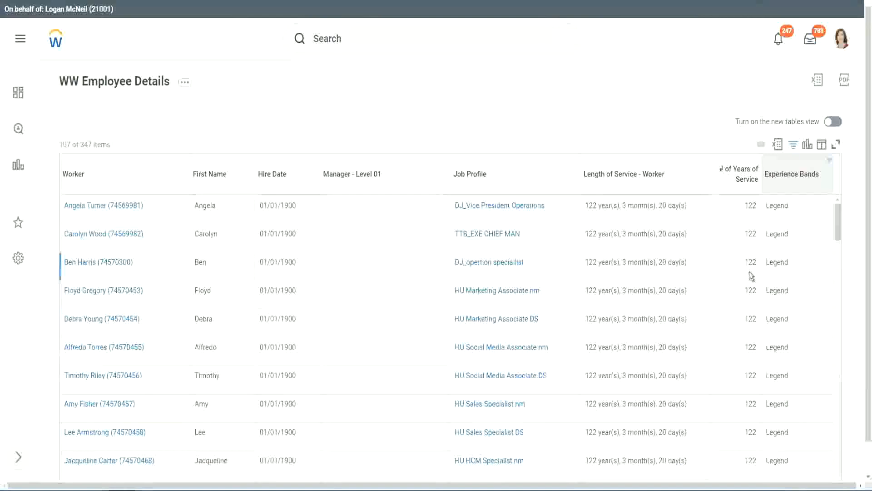
- Examine the hire dates and years of service of the workers in the Legend band, down to the last rows
scroll(748, 272, down, 15)
scroll(749, 271, down, 5)
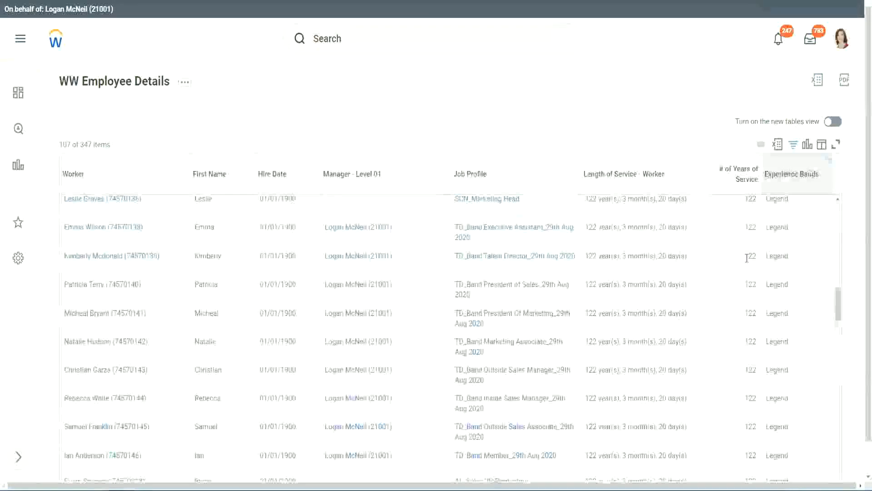
scroll(747, 258, down, 15)
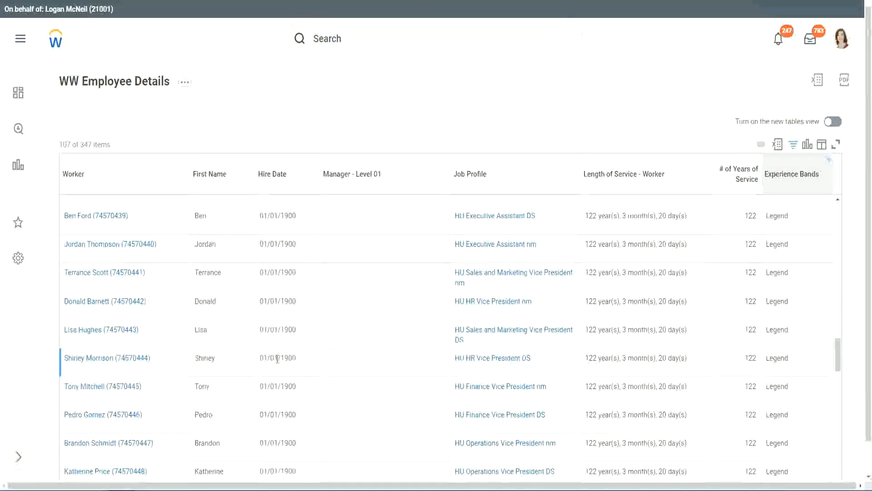
double_click(282, 357)
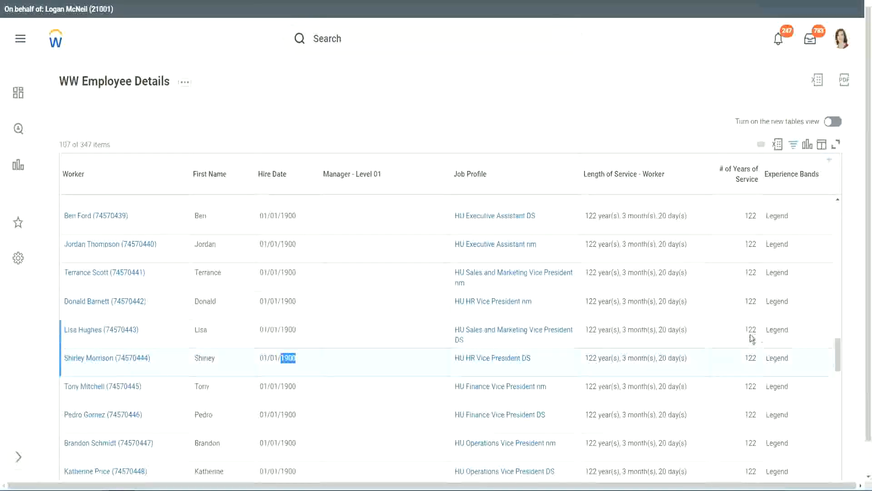
scroll(743, 341, down, 1)
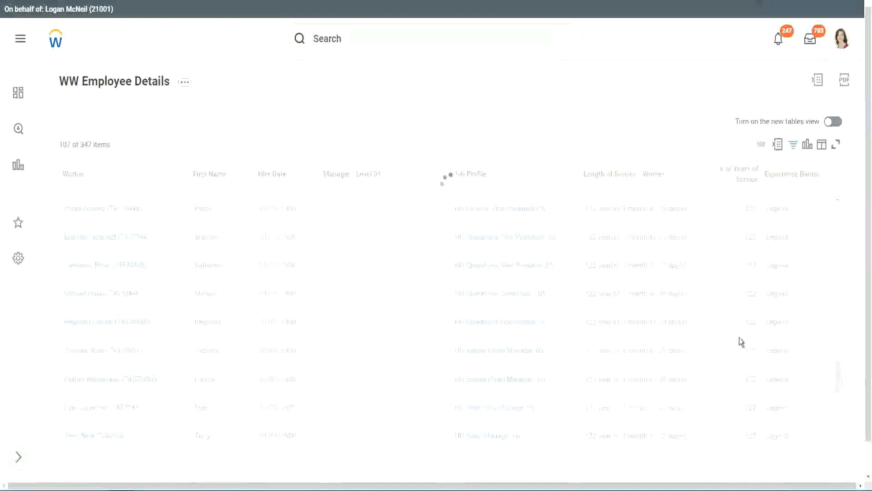
scroll(739, 337, down, 10)
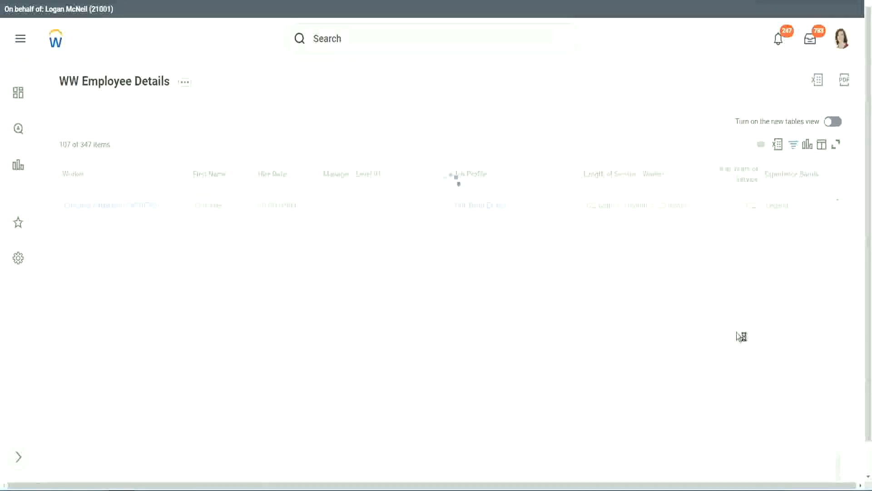
scroll(728, 299, down, 2)
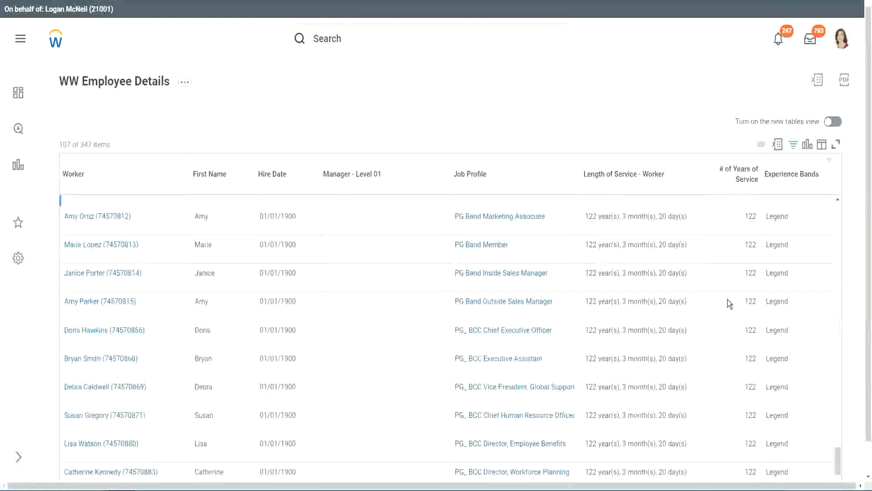
scroll(728, 299, down, 2)
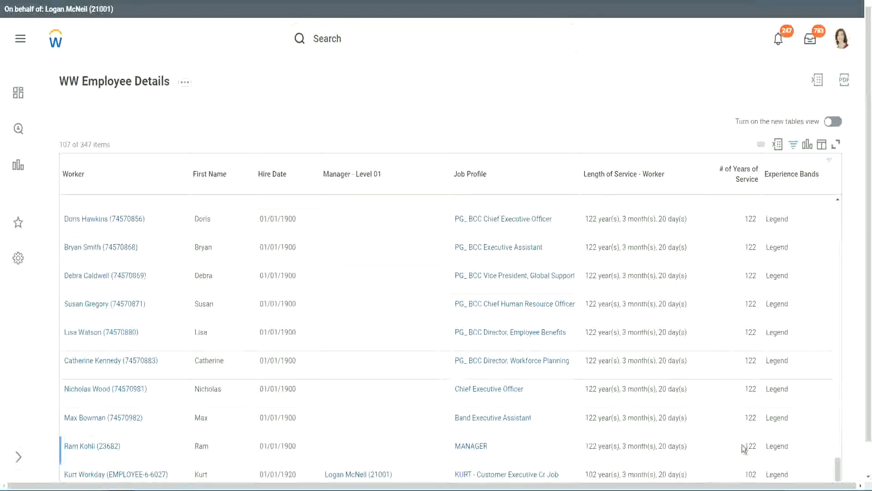
double_click(749, 473)
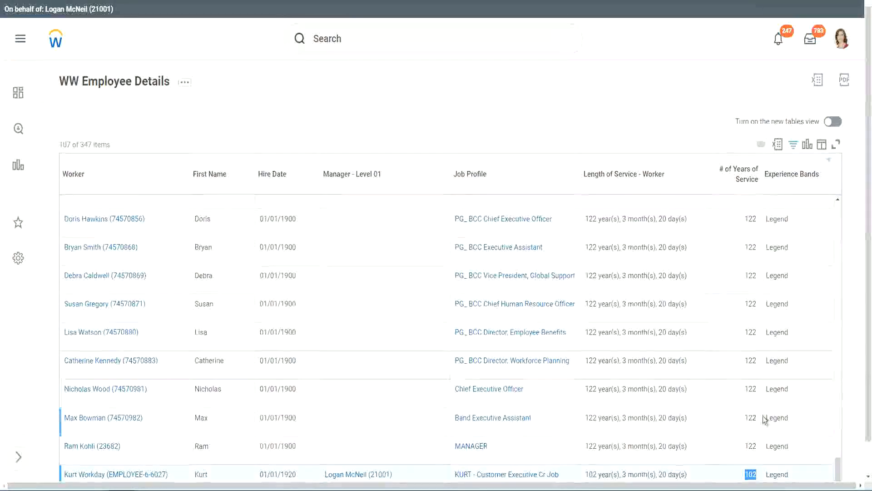
- Change the Experience Bands column filter value to Experienced and apply it
drag(751, 389, 758, 389)
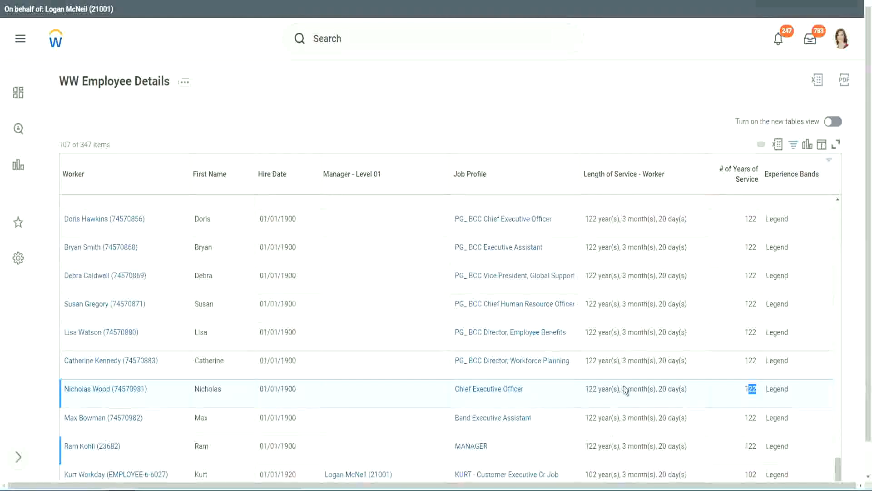
click(733, 361)
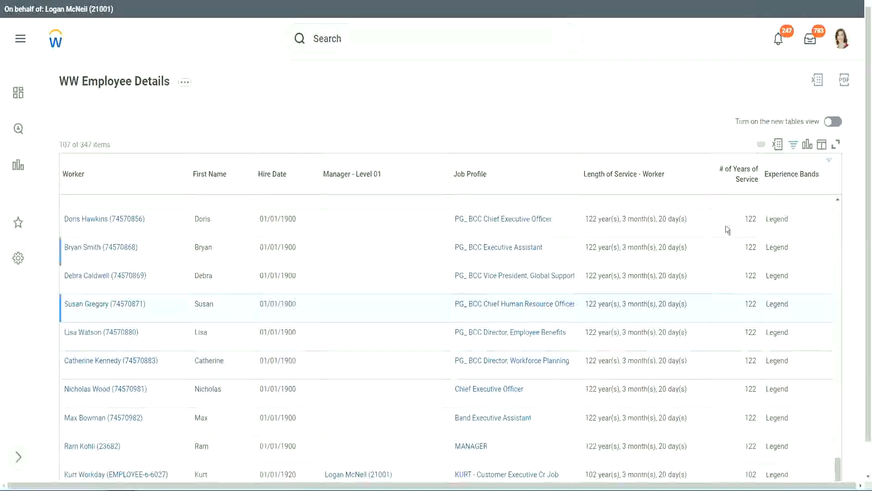
click(798, 179)
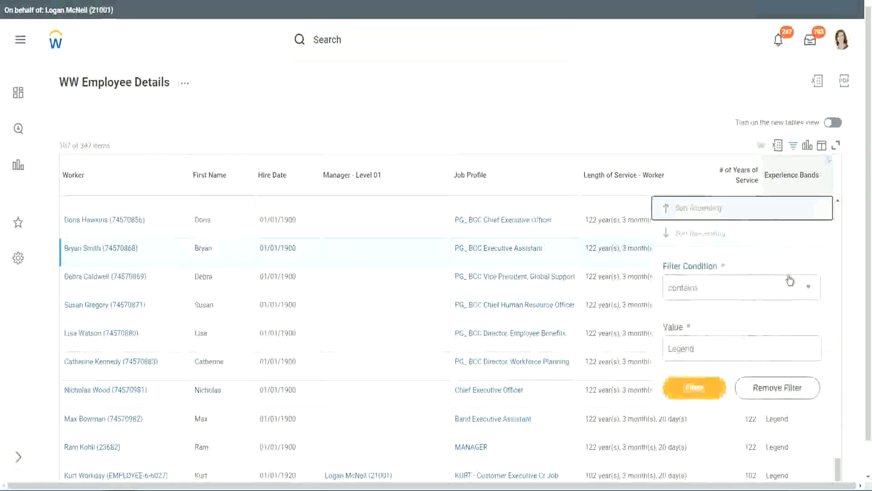
click(714, 349)
double_click(688, 346)
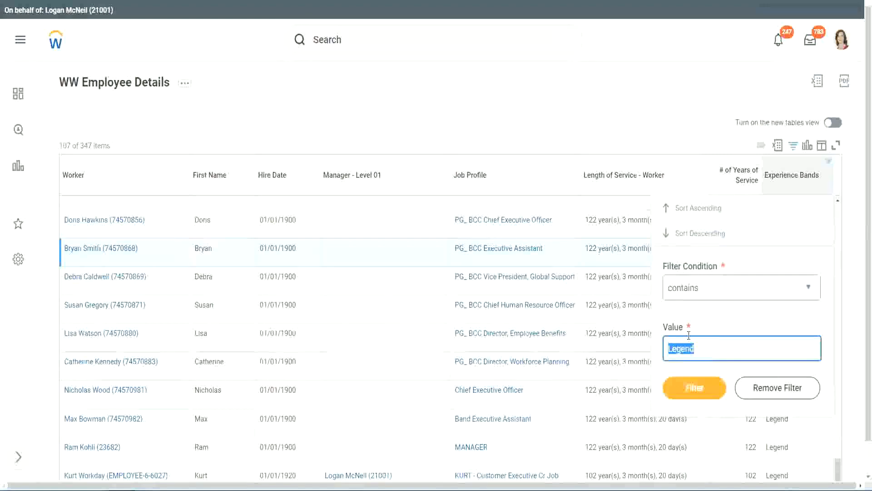
text(Ex)
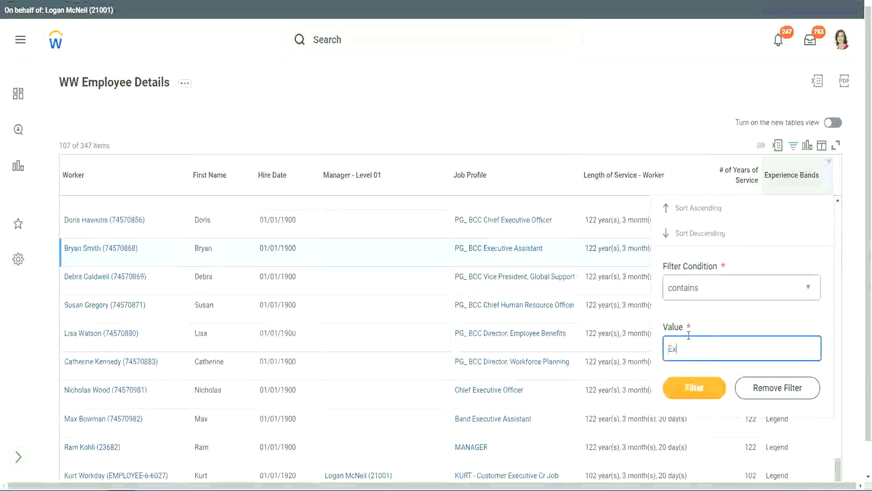
text(per)
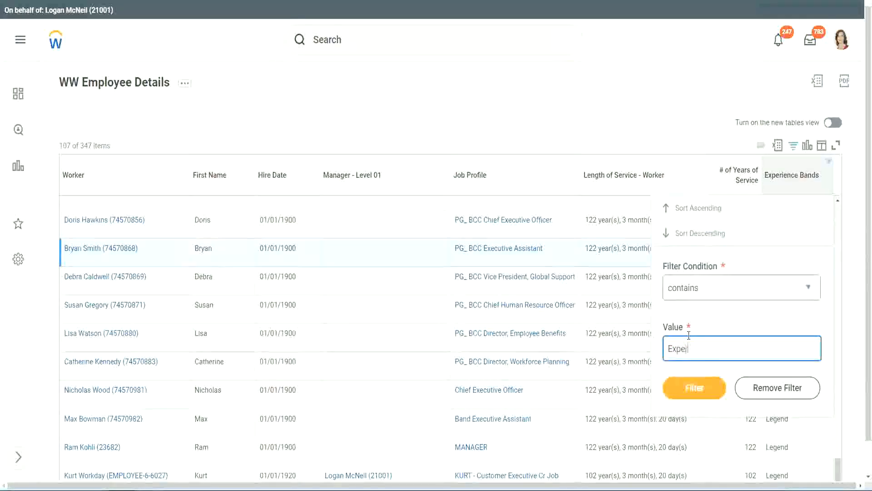
text(ienced)
click(700, 387)
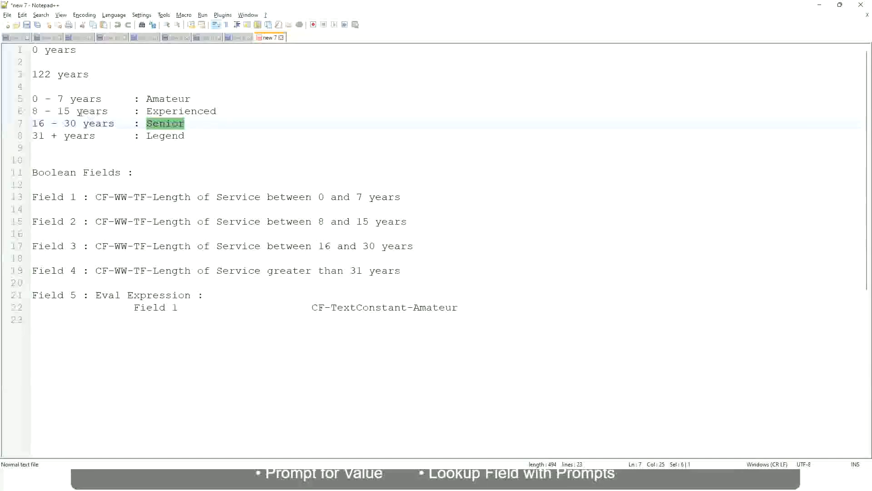
- Switch to the Notepad++ notes and check the range of years defined for the Experienced band
click(80, 112)
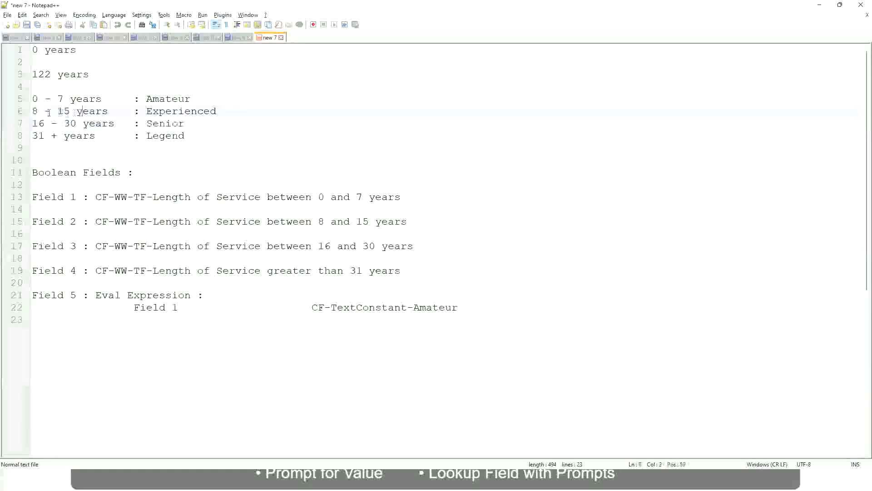
drag(39, 112, 70, 112)
click(74, 112)
click(101, 111)
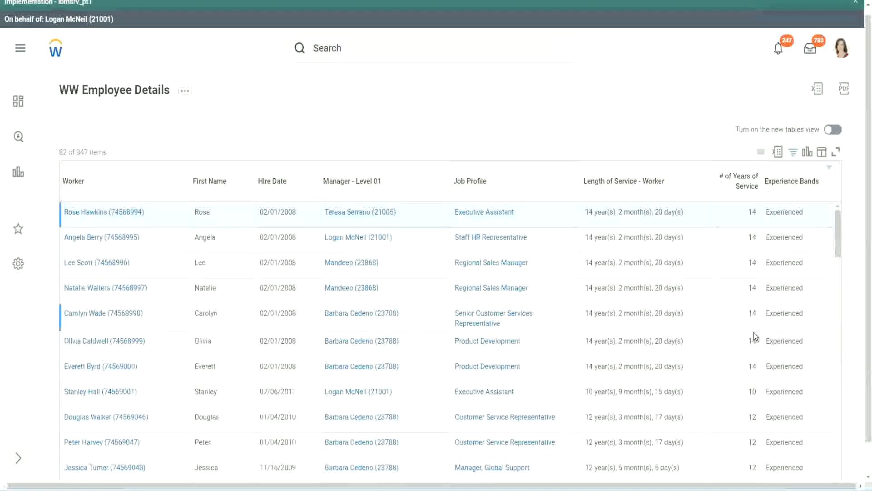
- Return to the WW Employee Details report in Workday and compare years of service with the Experienced band down the filtered rows
scroll(750, 292, down, 5)
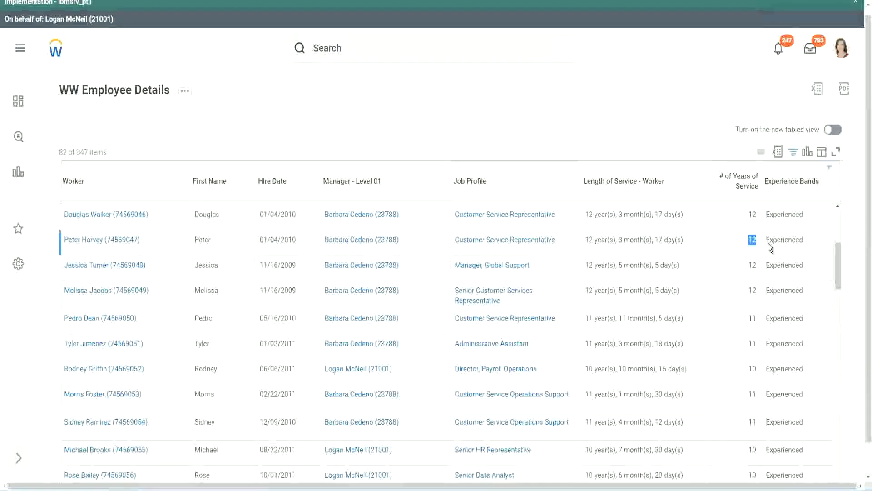
double_click(784, 241)
scroll(745, 364, down, 2)
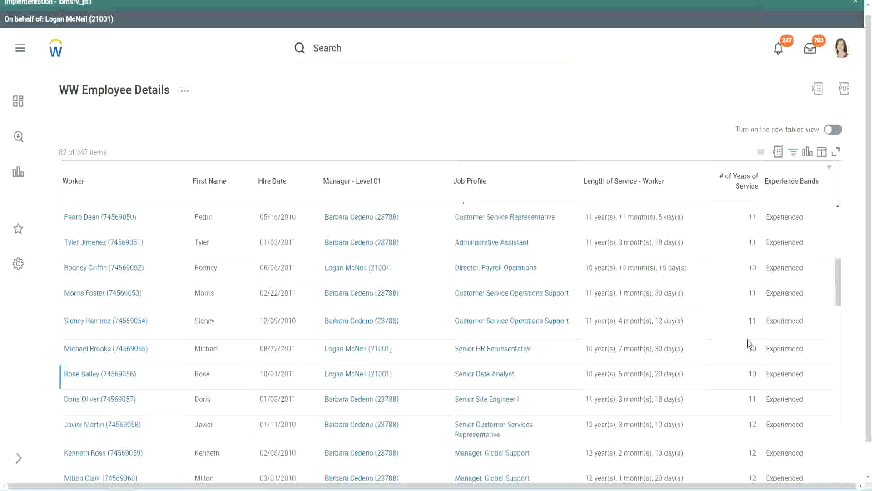
click(749, 318)
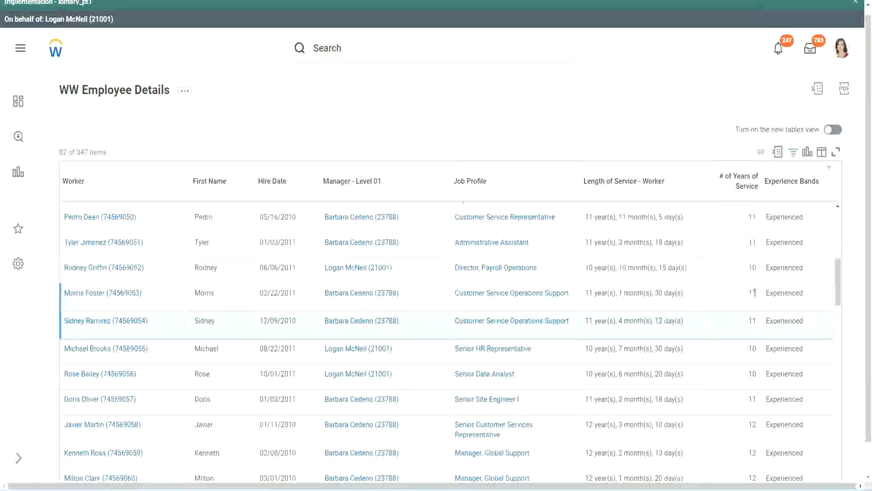
click(781, 311)
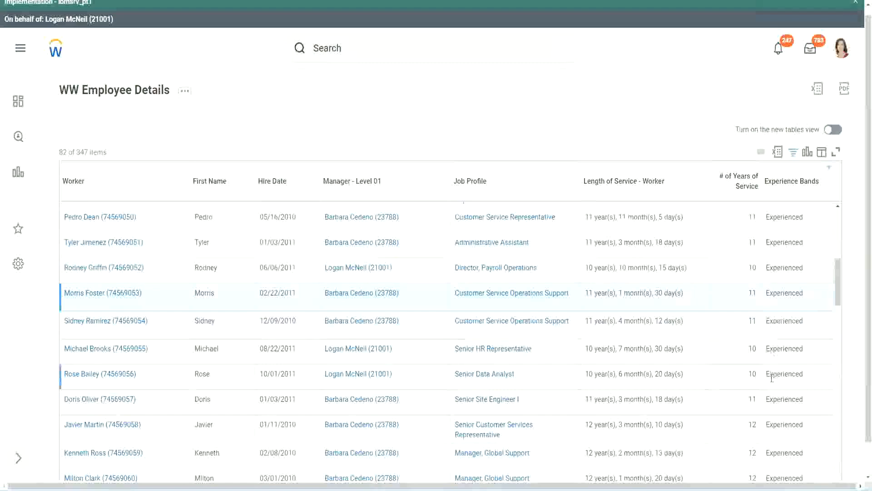
scroll(772, 377, down, 5)
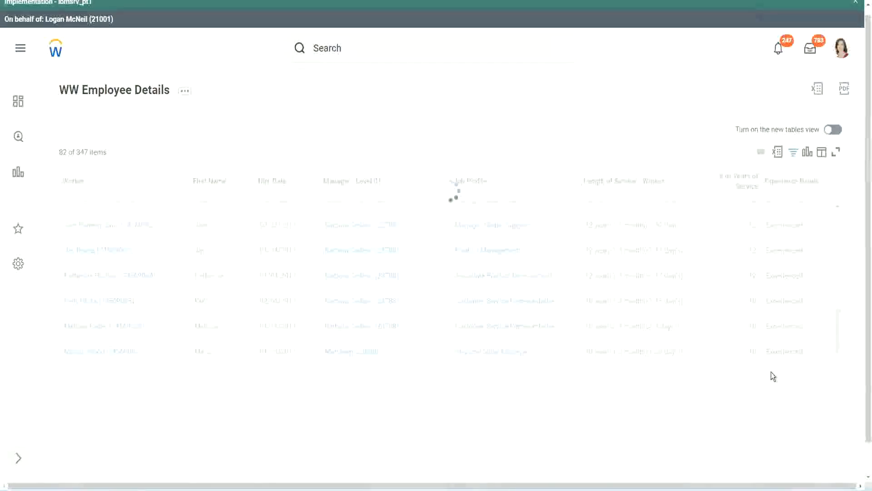